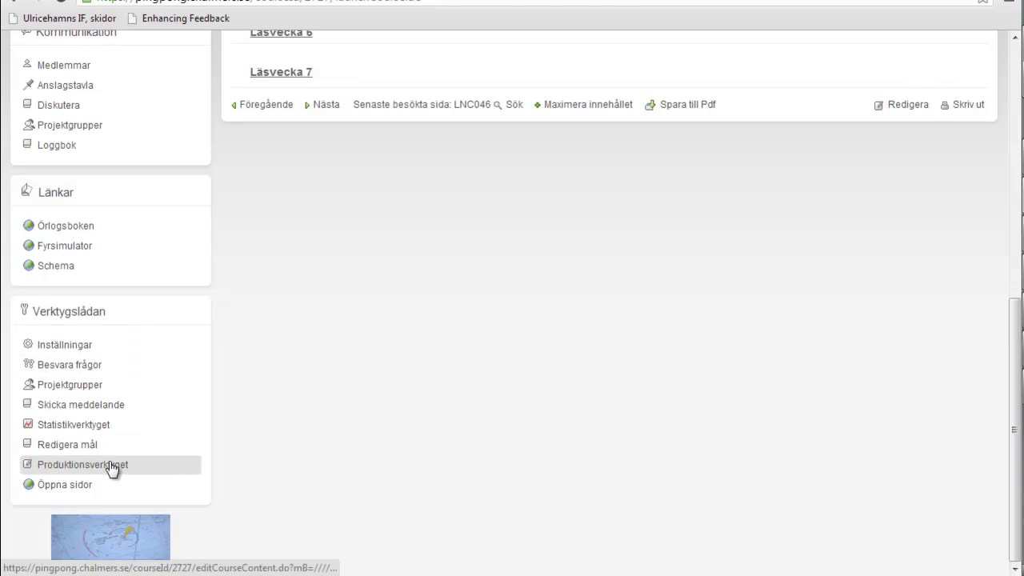
- Open the test question bank (Testfrågor) in the course's production tool
click(83, 465)
scroll(109, 461, down, 2)
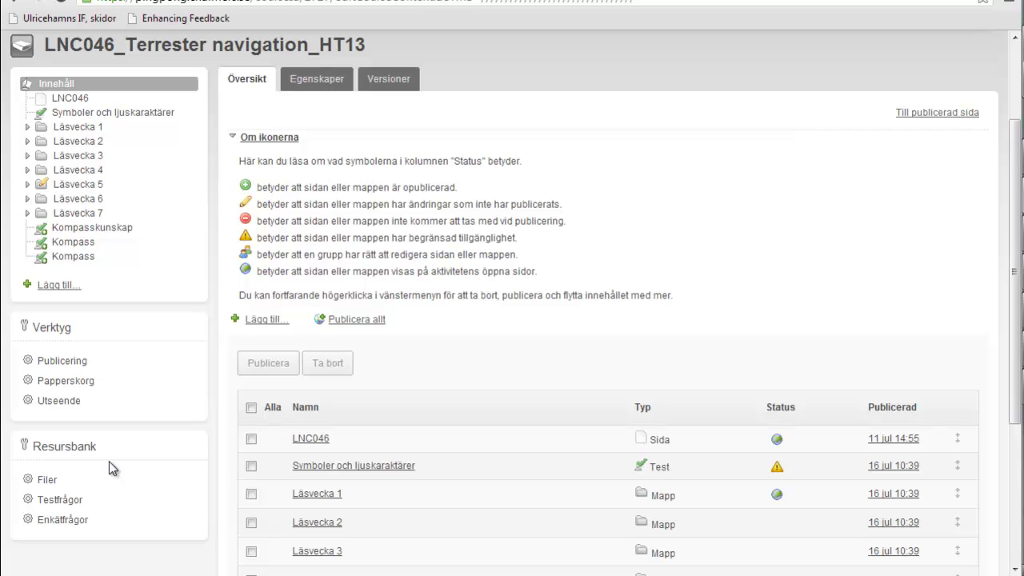
click(76, 504)
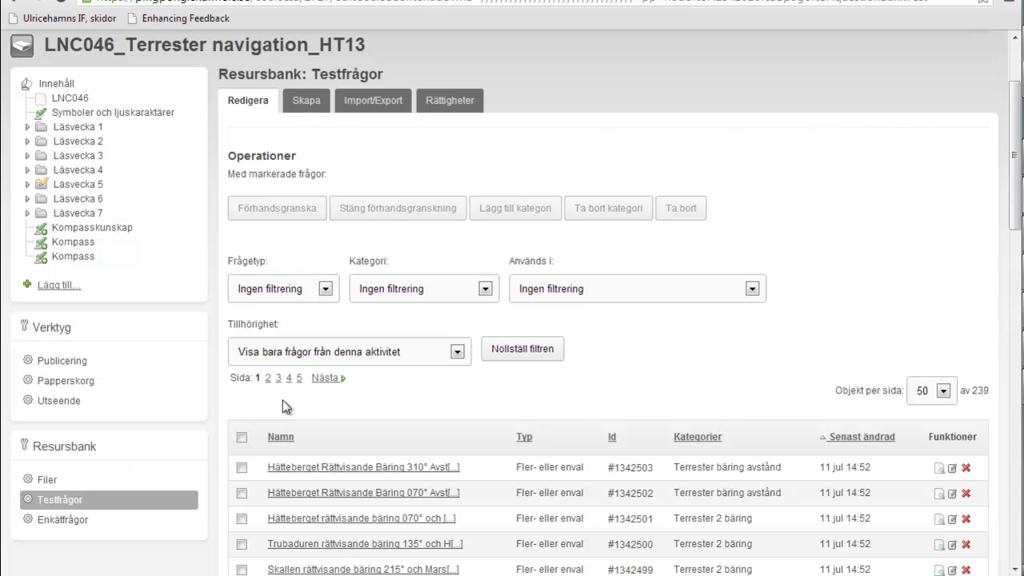
- Start a new single-choice question from the Numerisk skala template with a scale of 1 to 4
click(310, 102)
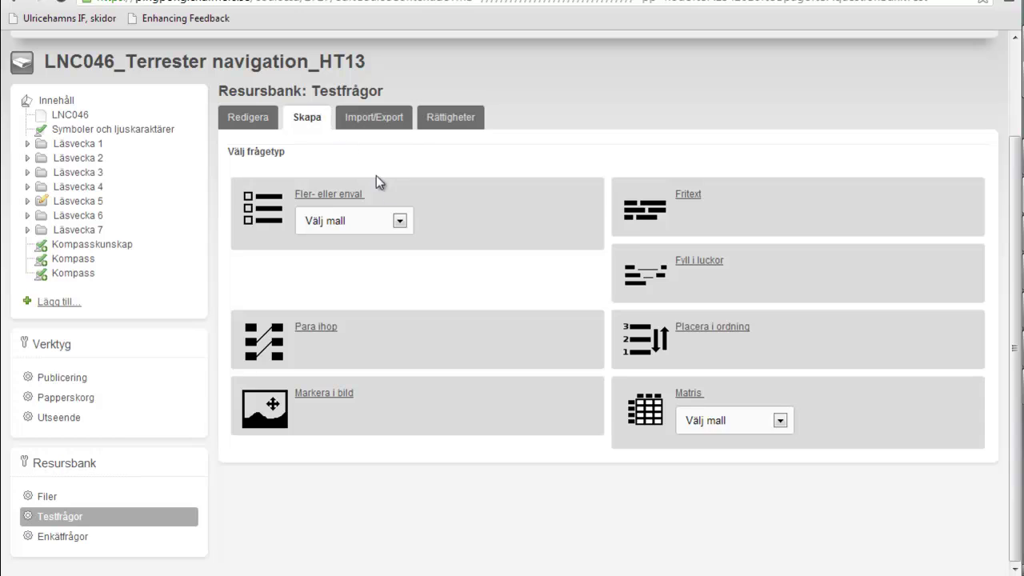
click(400, 221)
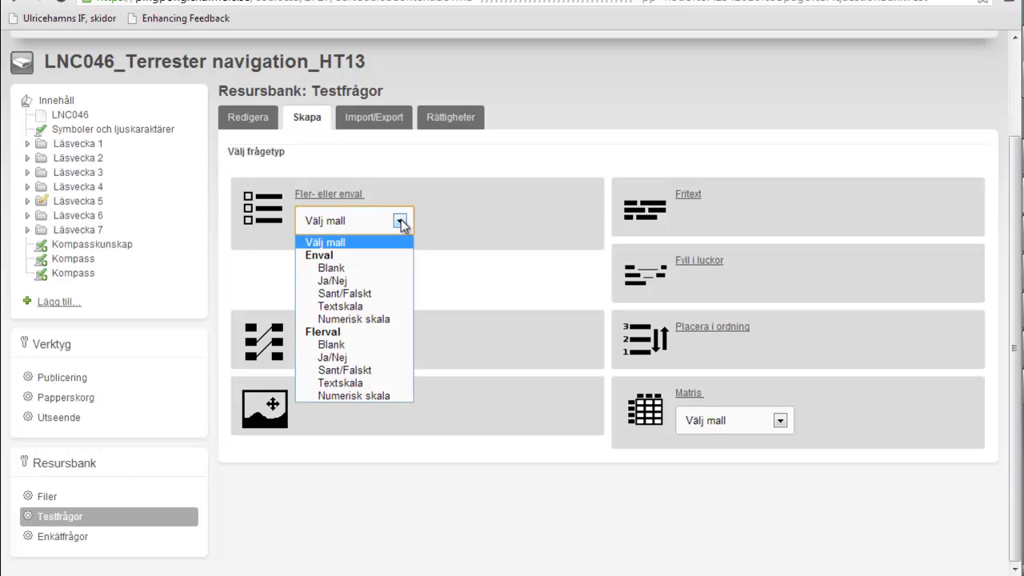
click(382, 317)
click(463, 221)
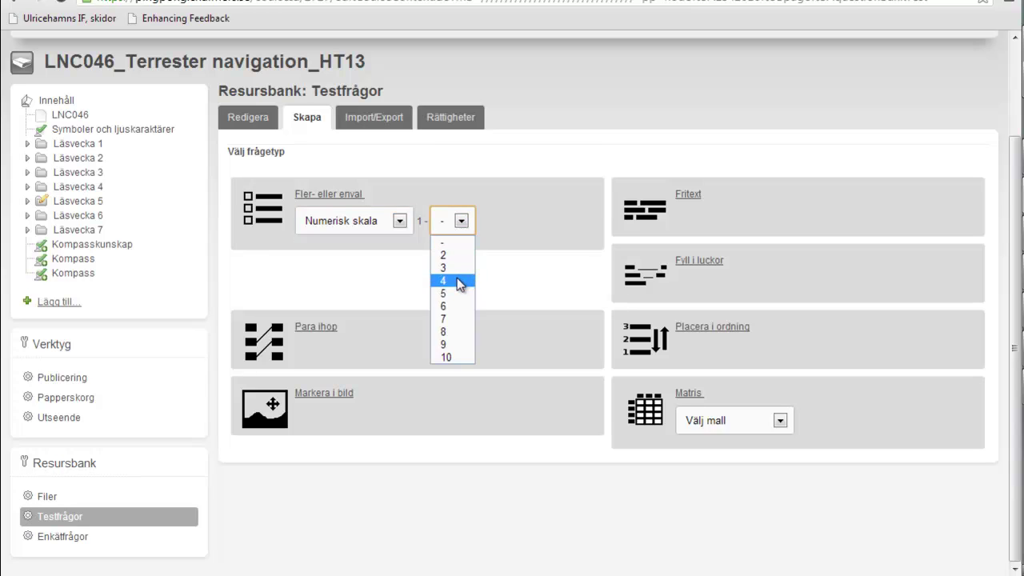
click(456, 280)
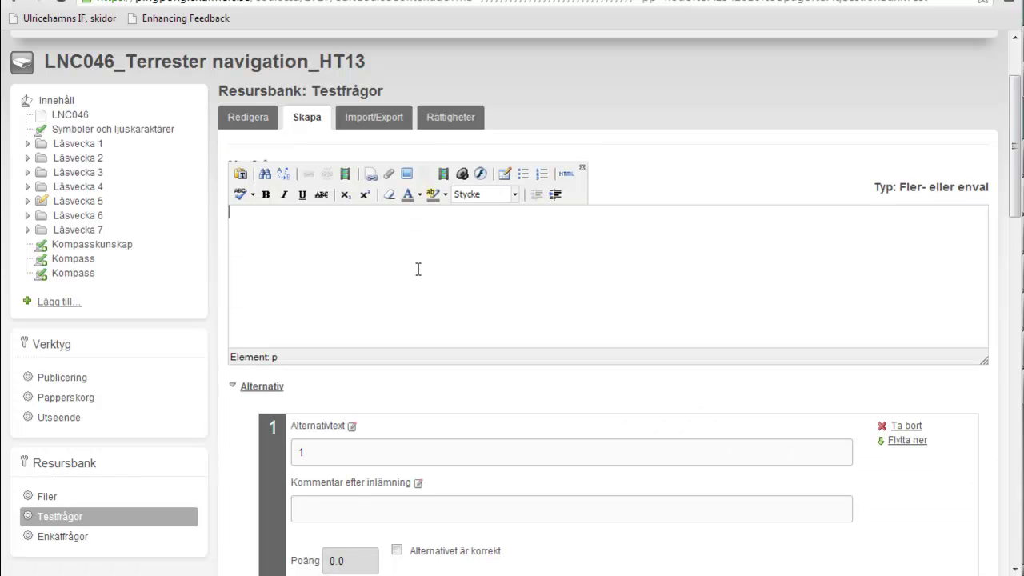
- Enter the question text "Vilket gradtal har vädersträcket Väst på kompassen ?"
text(Vilket gradtal har vädert)
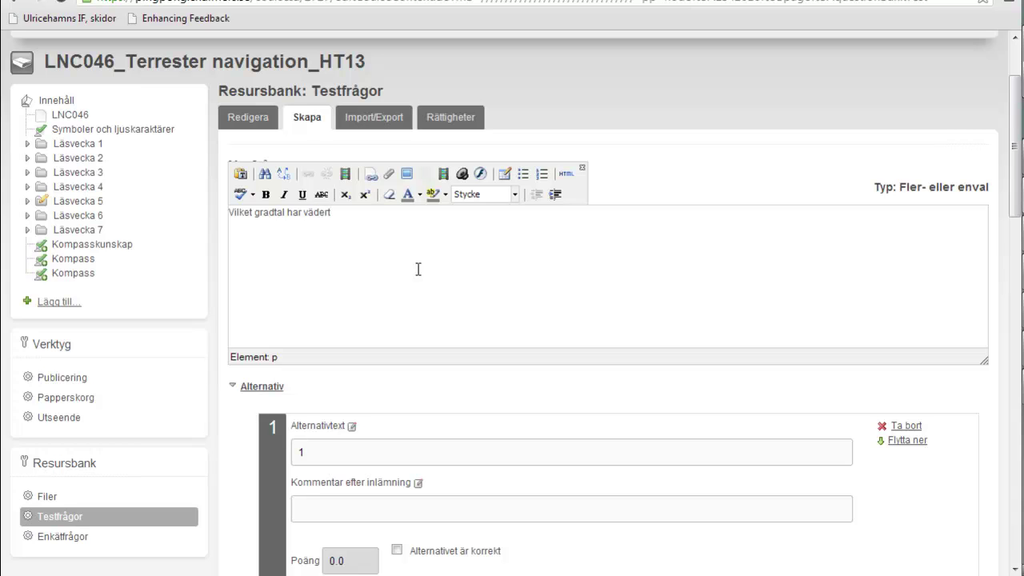
key(BackSpace)
text(strecket Väst på kompa)
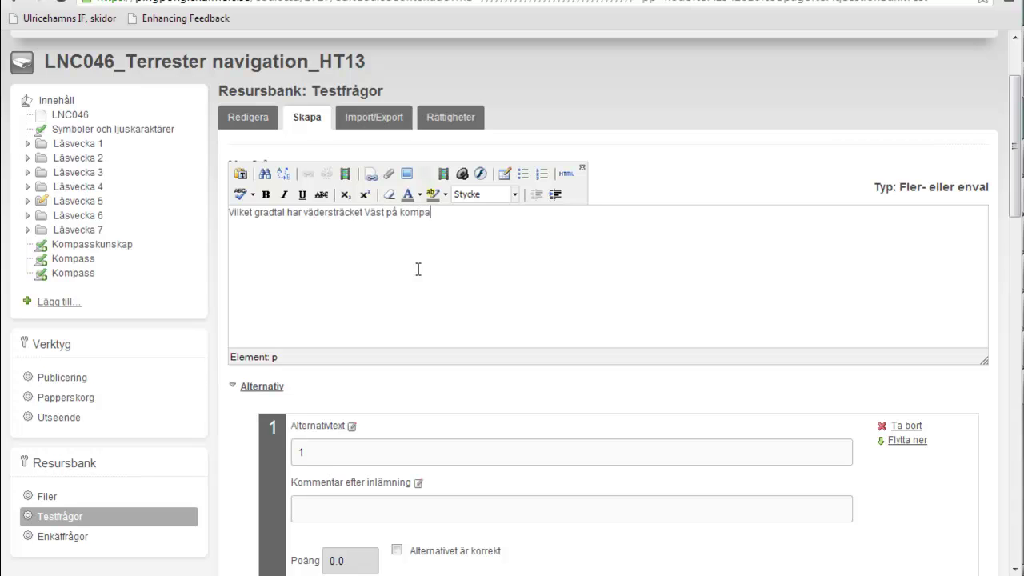
text(ssen ?)
- Set the text of answer alternative 1 to 000 and of alternative 2 to 090
scroll(418, 269, down, 3)
click(316, 186)
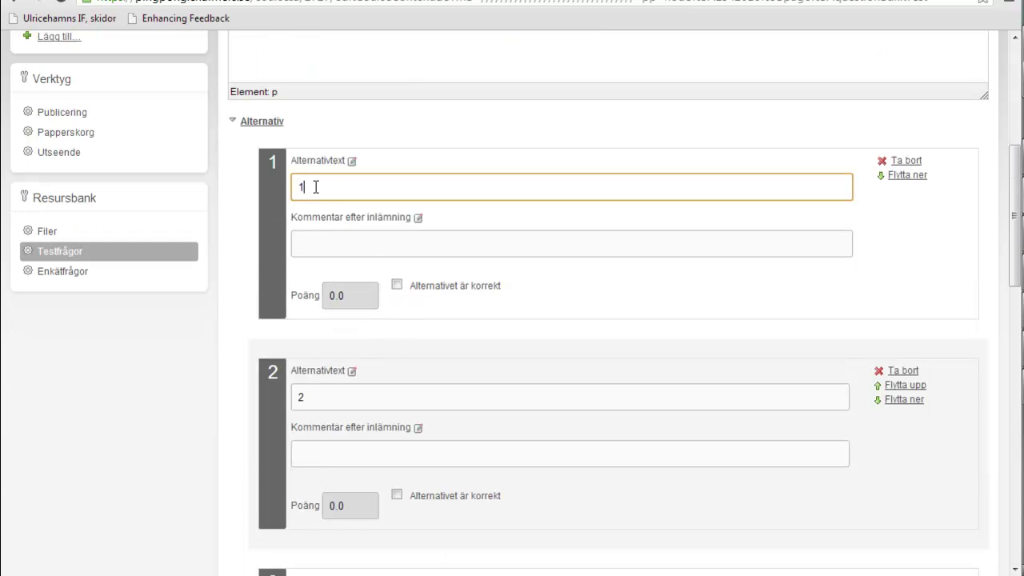
text(000)
scroll(316, 186, down, 3)
click(307, 133)
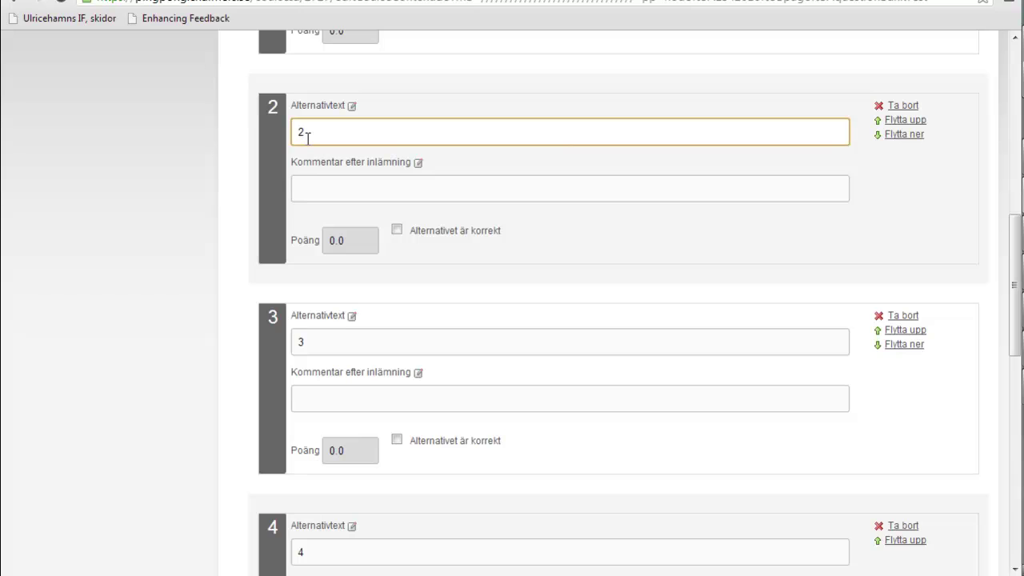
key(BackSpace)
text(000)
- Set the text of alternative 3 to 180 and of alternative 4 to 270, marking alternative 4 as correct
click(305, 344)
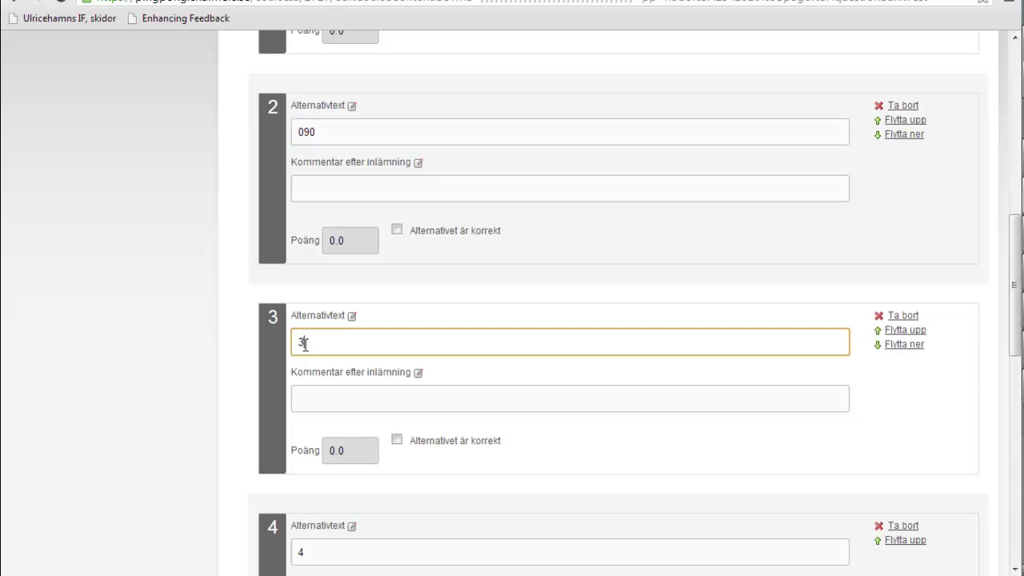
key(BackSpace)
text(180)
scroll(305, 346, down, 3)
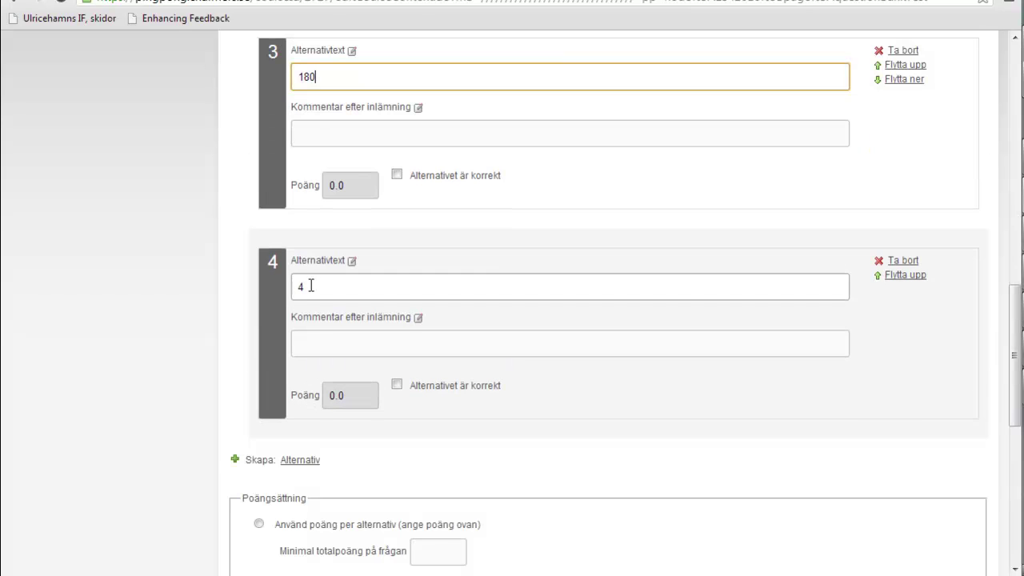
click(311, 290)
key(BackSpace)
text(270)
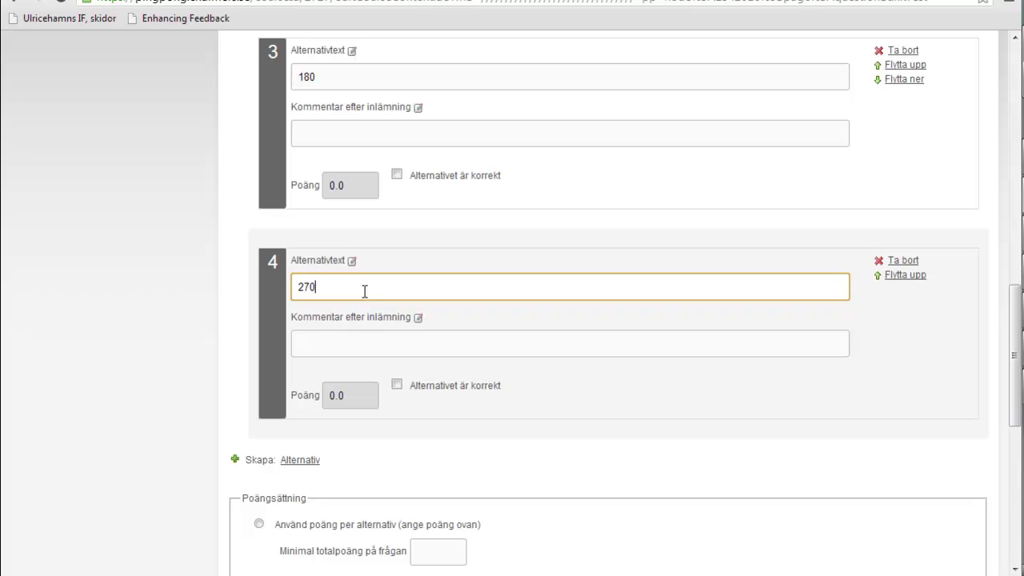
click(397, 385)
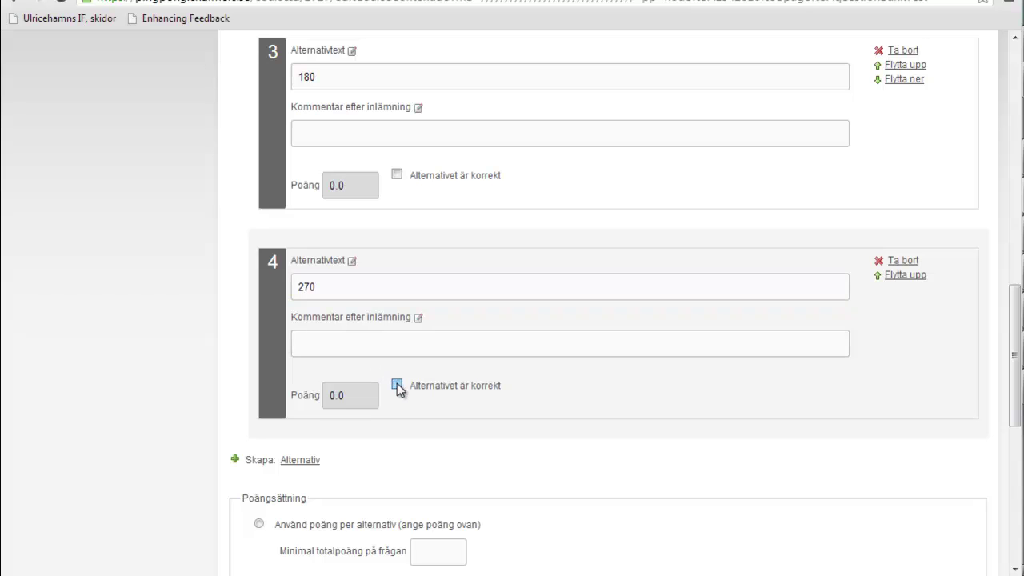
scroll(444, 355, down, 3)
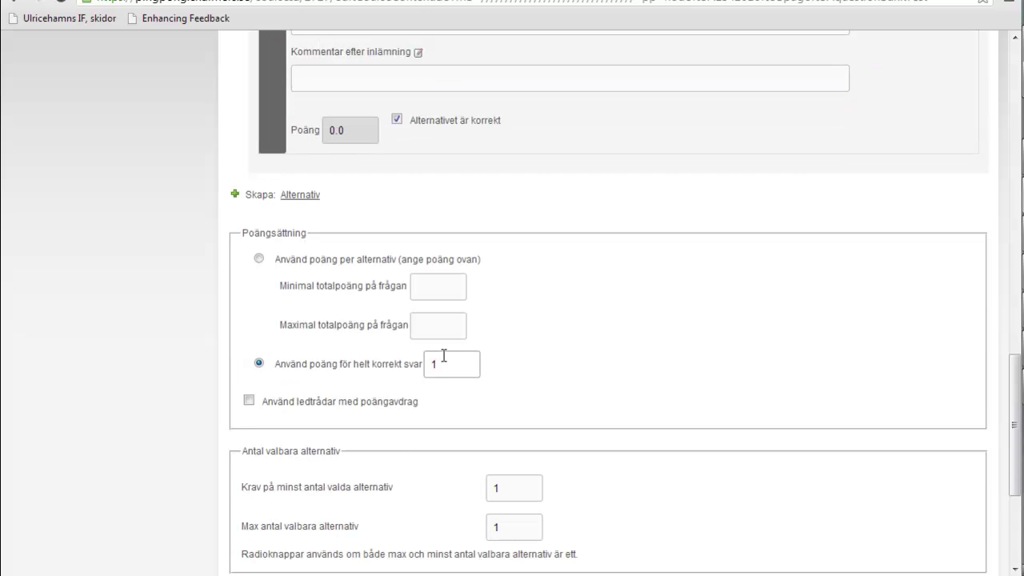
click(259, 259)
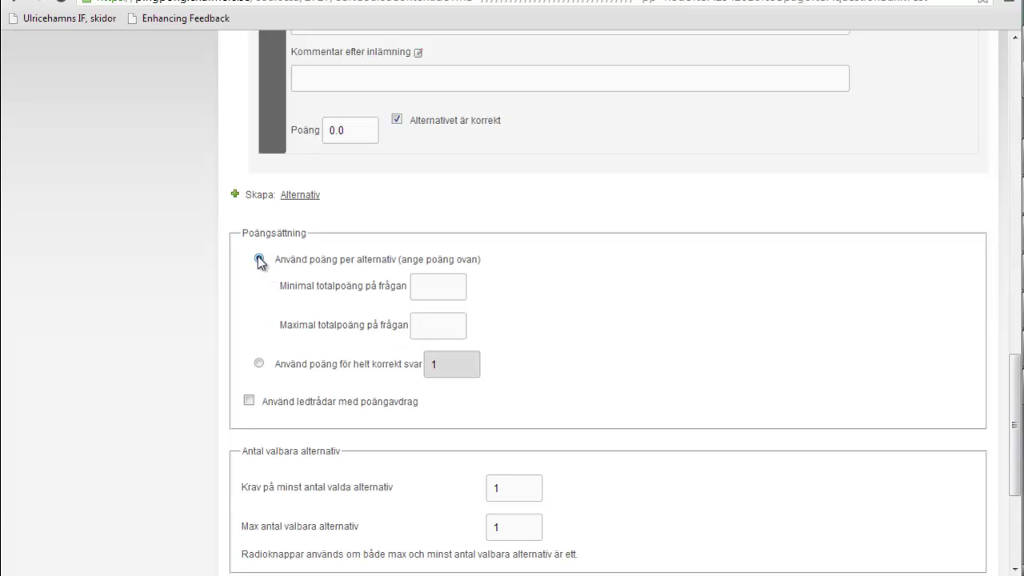
click(336, 141)
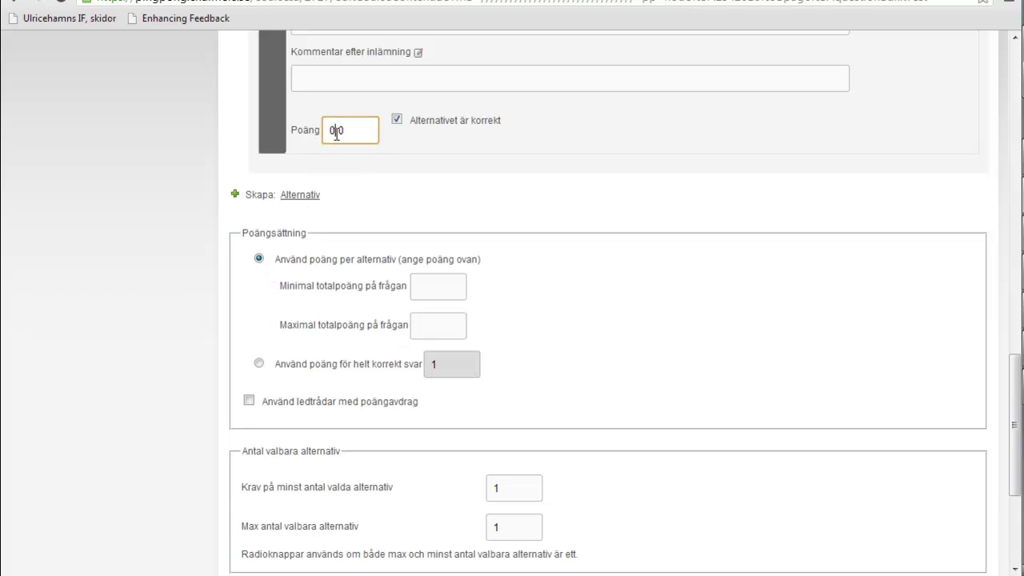
click(259, 364)
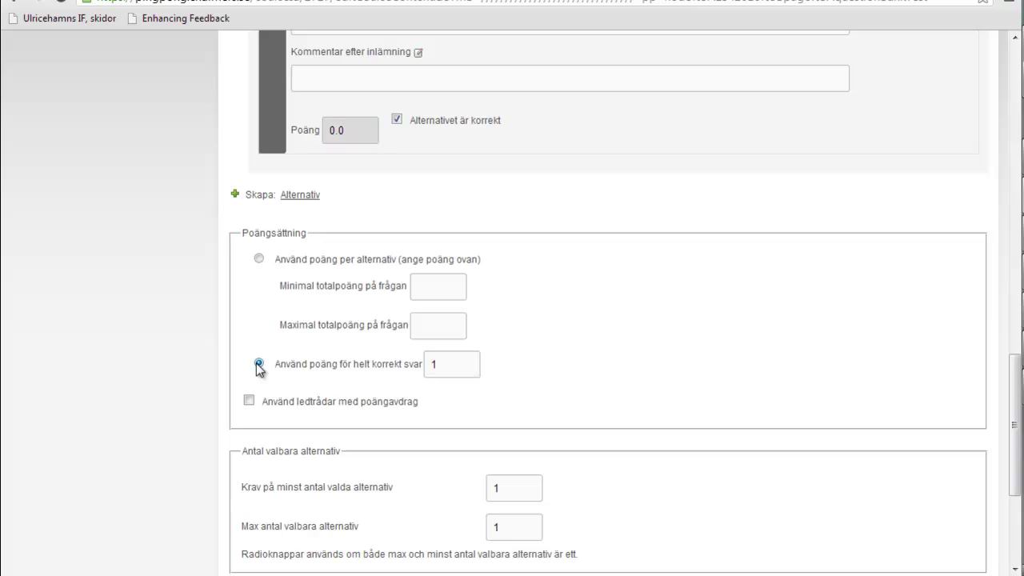
- Save the new compass question
scroll(305, 364, down, 2)
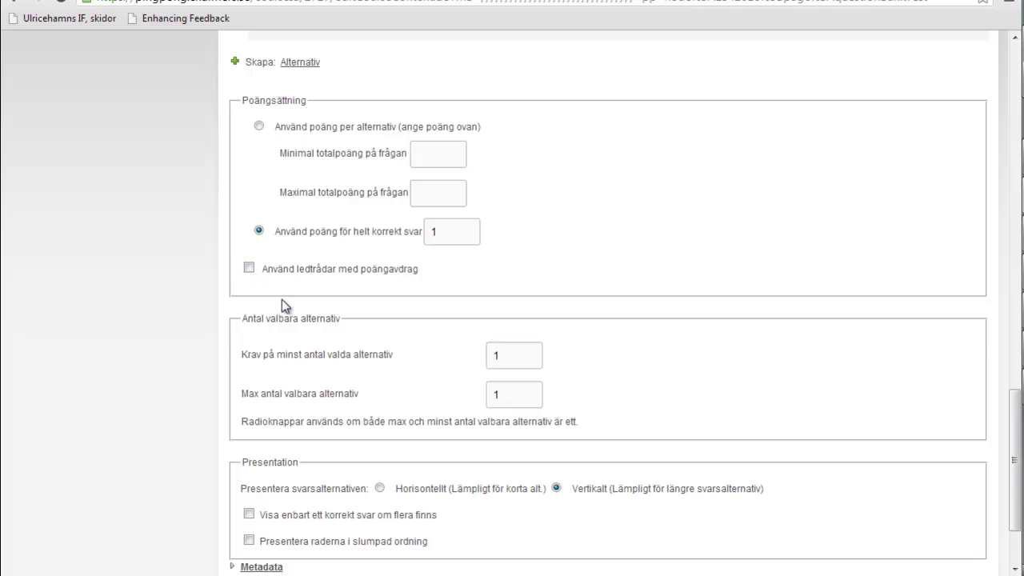
scroll(289, 312, down, 2)
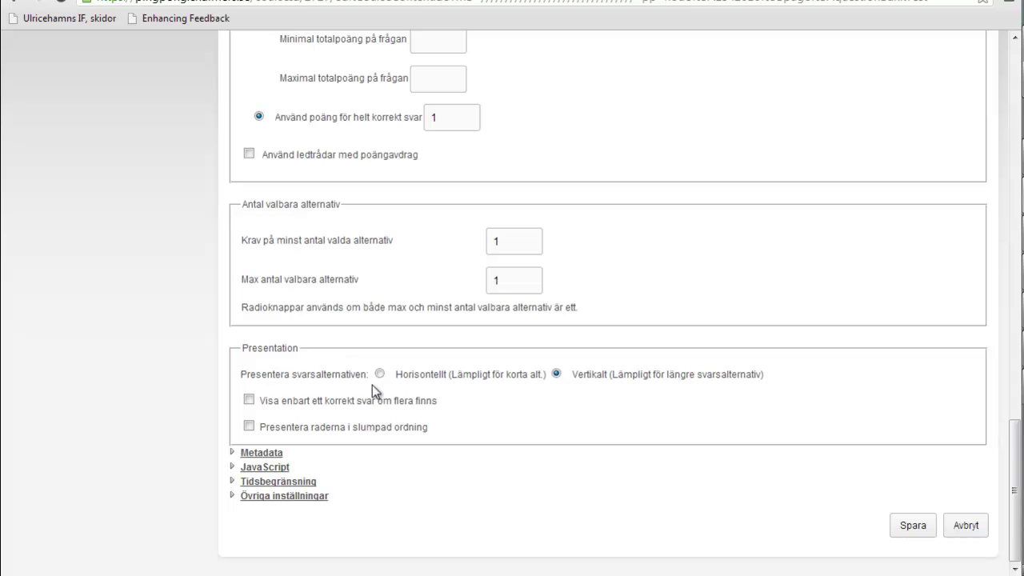
click(913, 526)
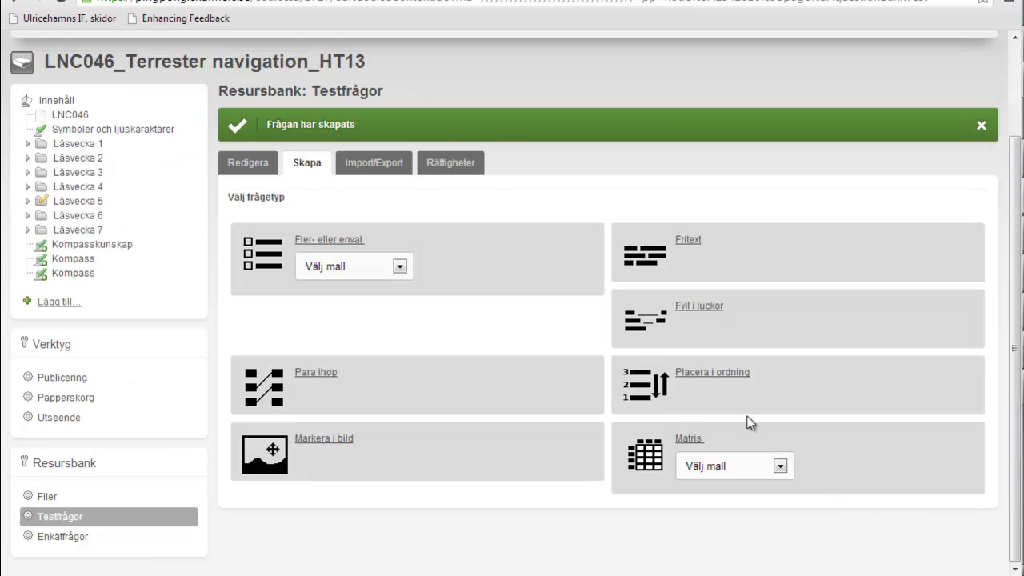
- Assign the category kompasskunskap to the newly created question in the question list and save it
click(264, 171)
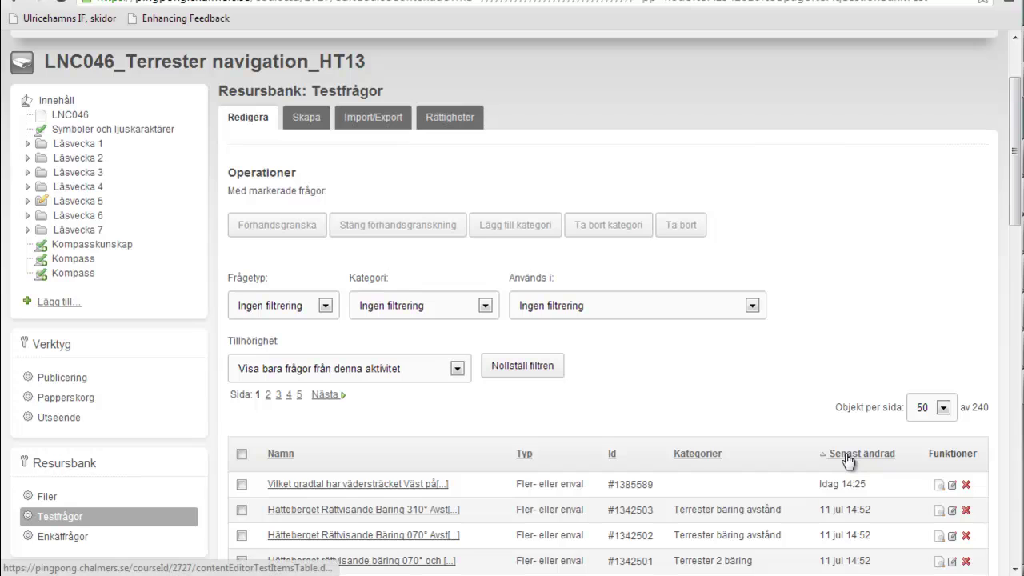
click(242, 484)
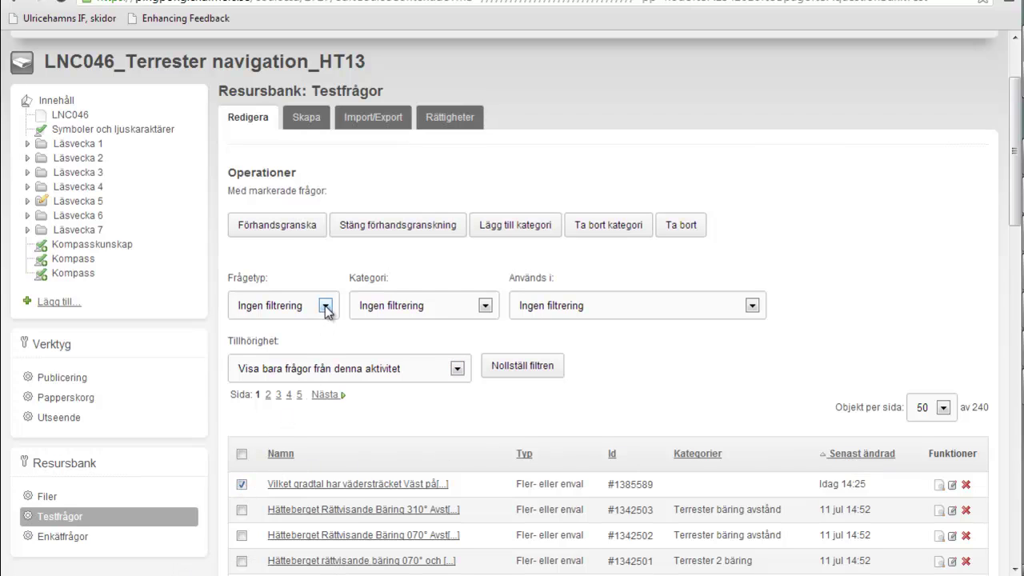
click(512, 226)
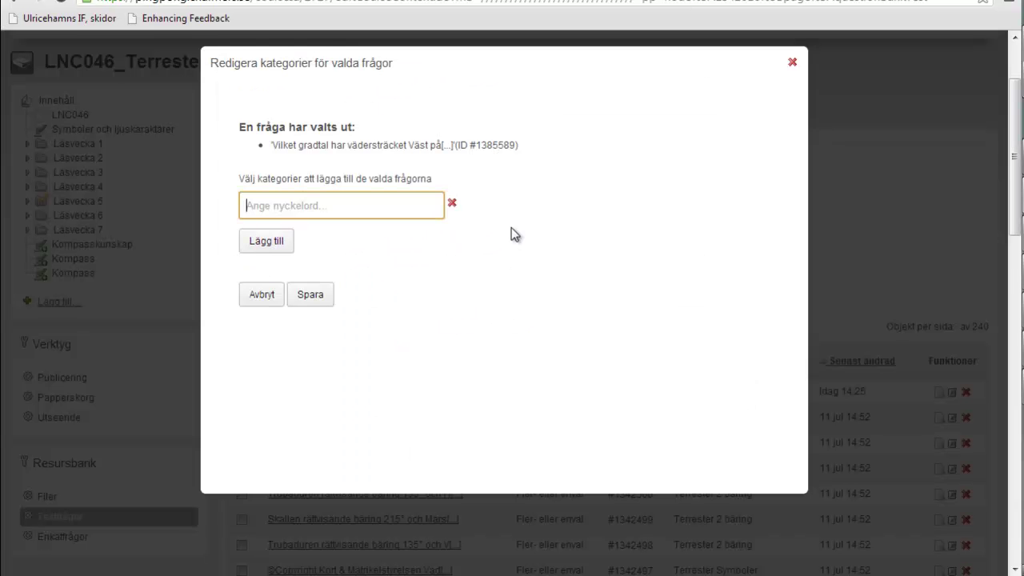
text(Kompass)
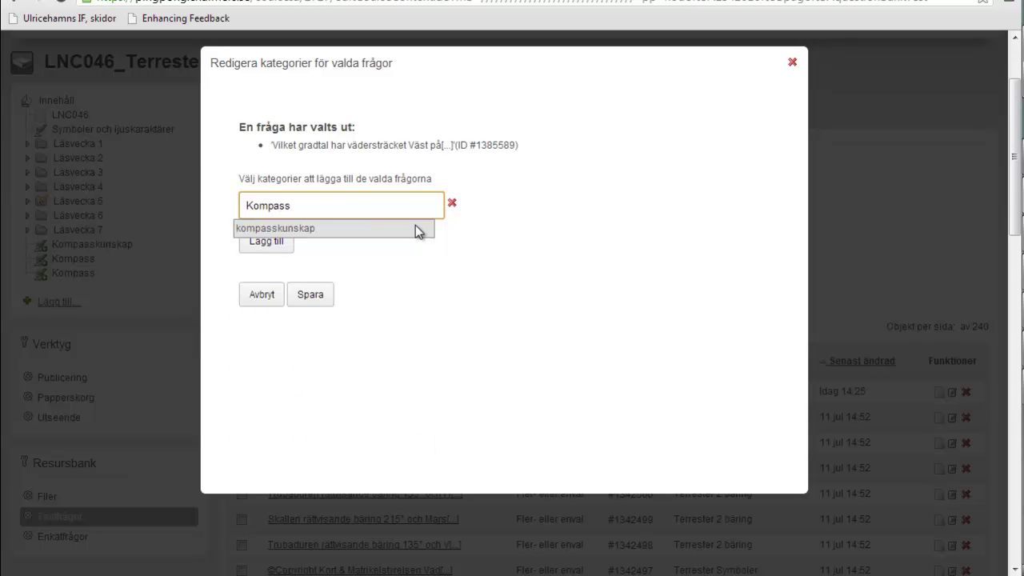
scroll(415, 224, up, 2)
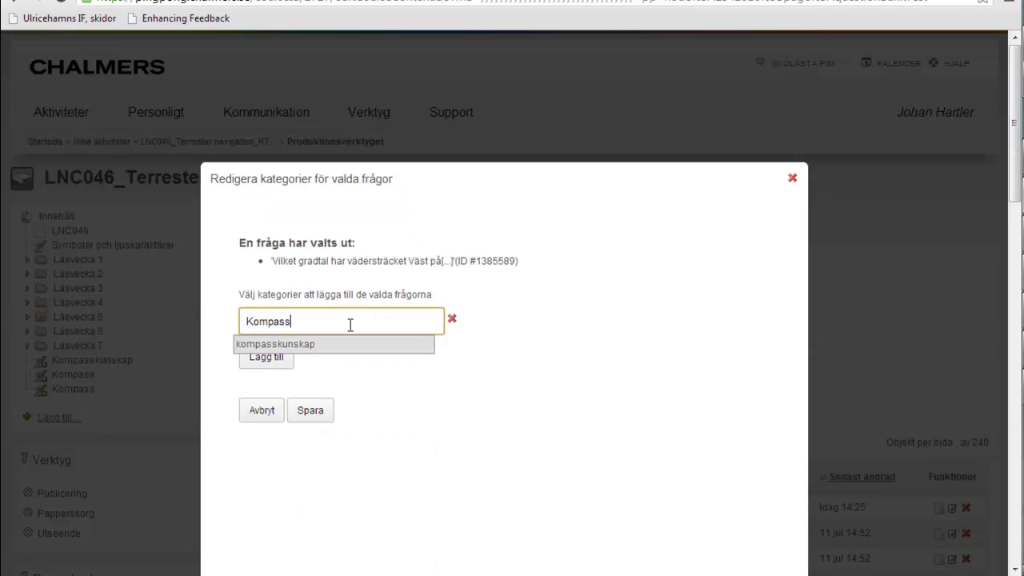
click(310, 345)
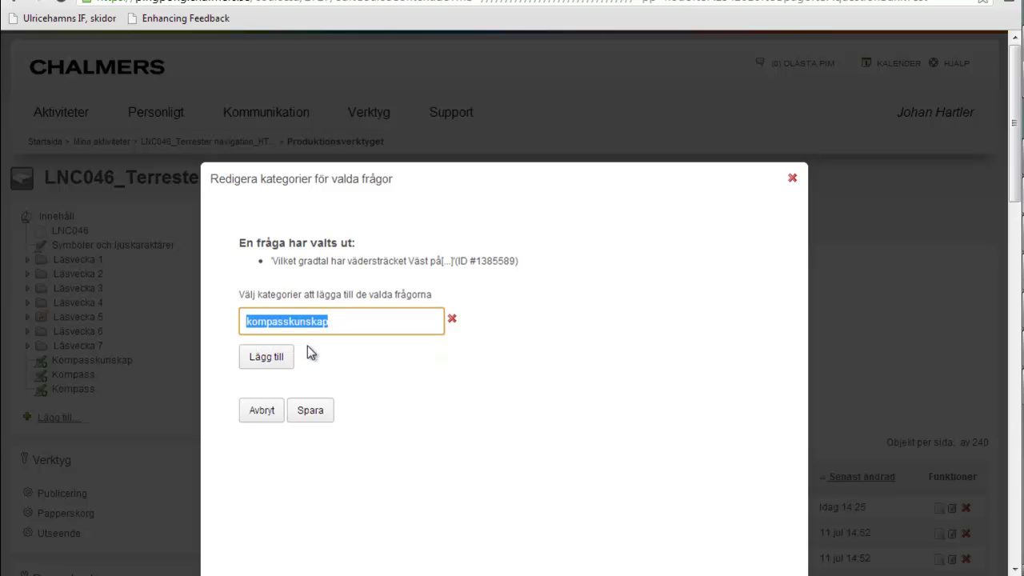
click(284, 357)
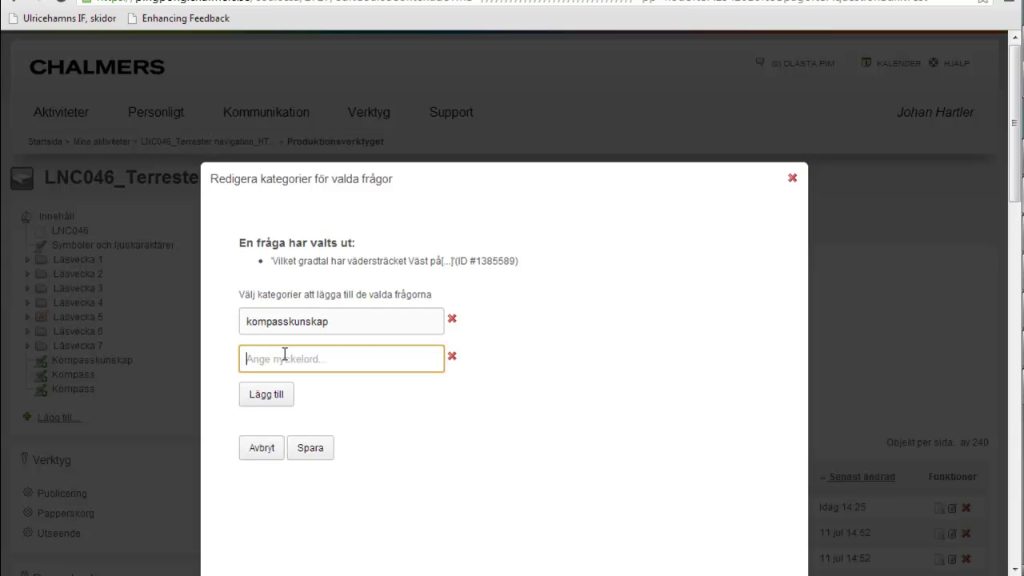
click(315, 452)
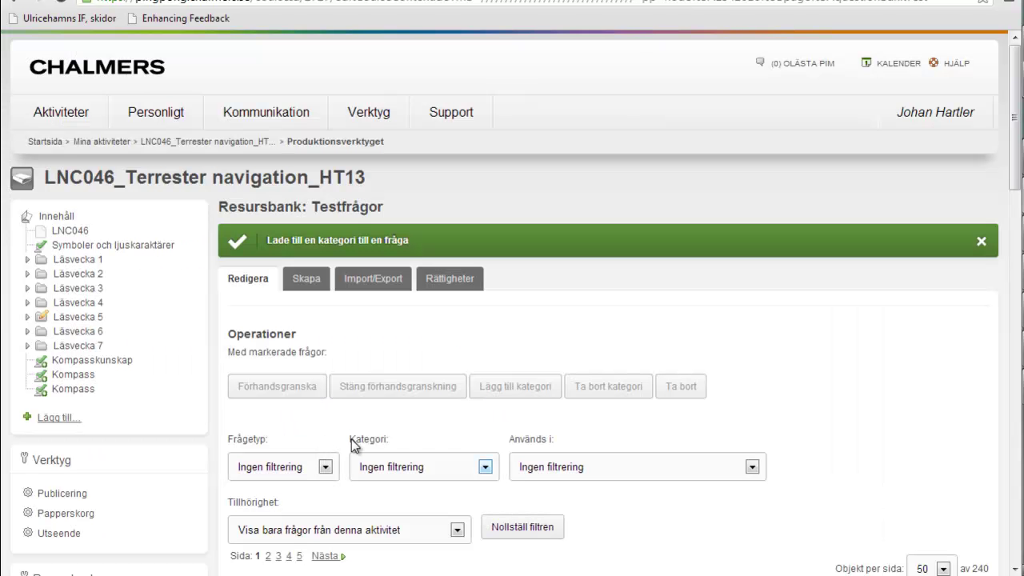
scroll(352, 439, down, 3)
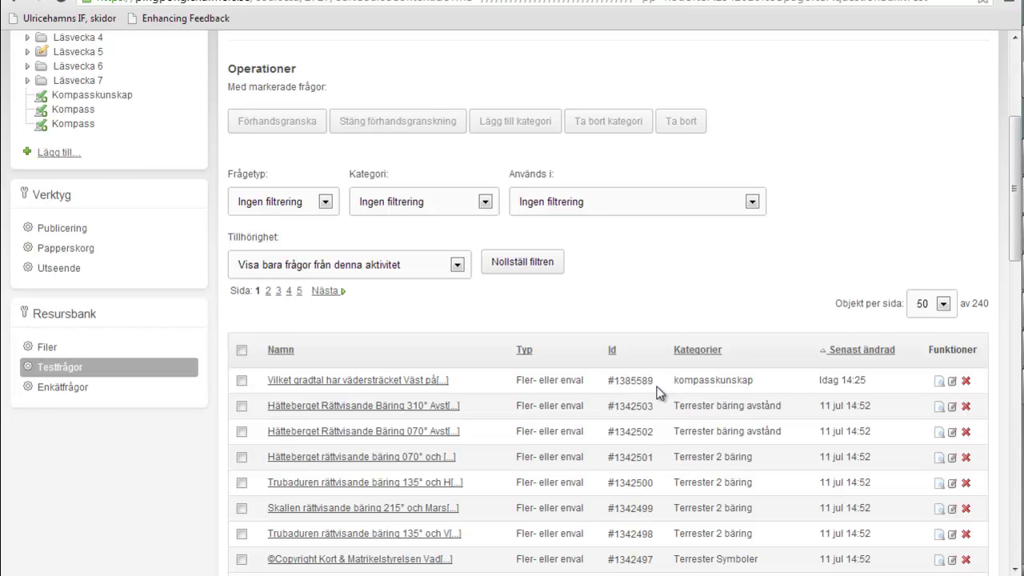
- Create a non-anonymous (Icke-anonymt) test named Kompass in the Innehåll folder
click(59, 155)
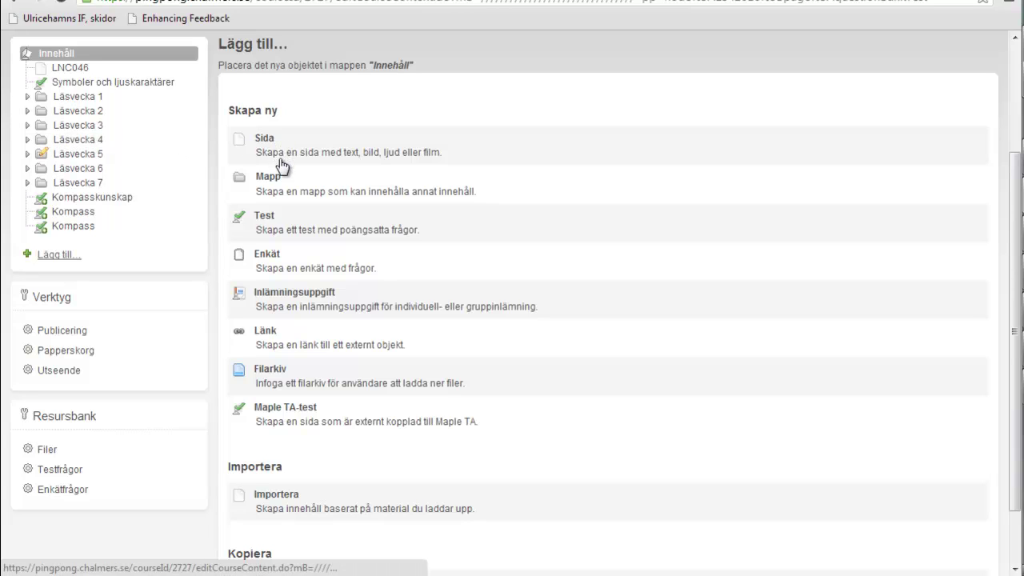
click(274, 222)
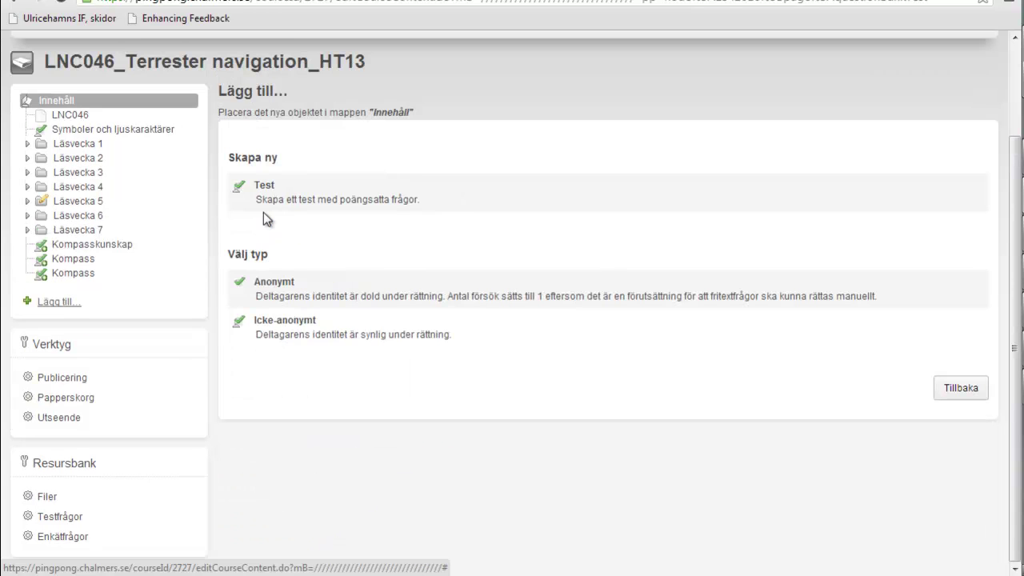
click(287, 329)
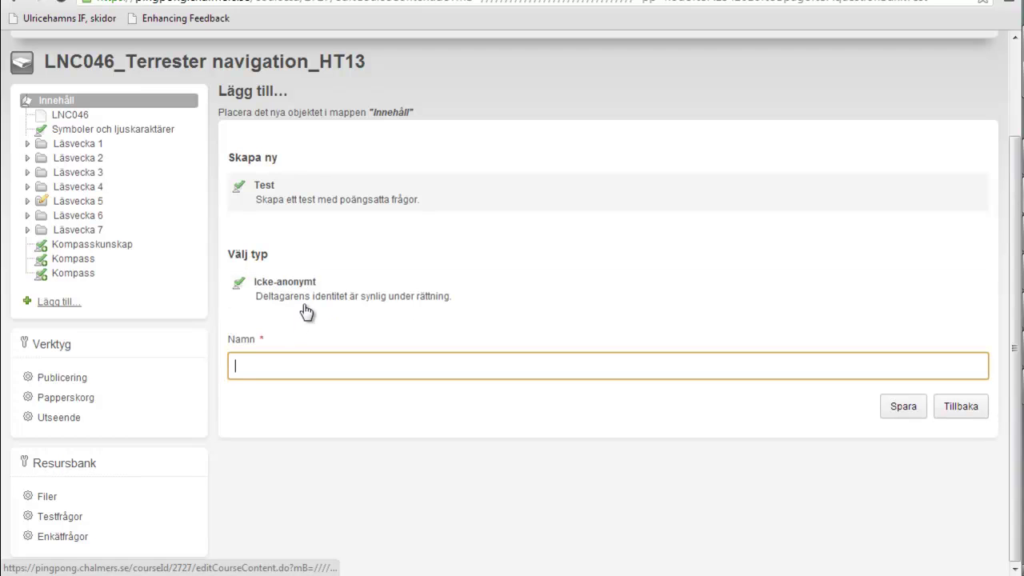
text(Kompass)
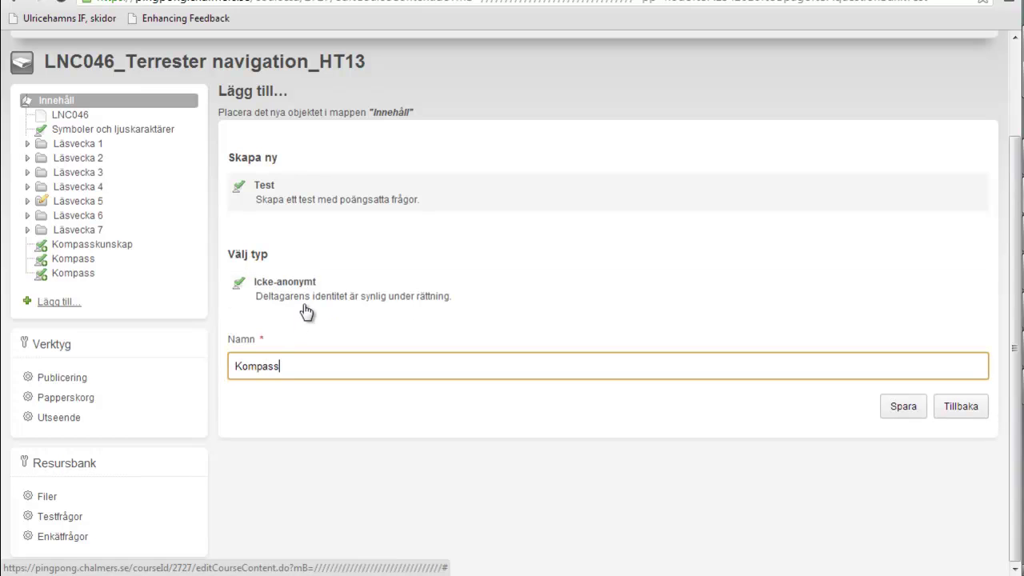
click(902, 410)
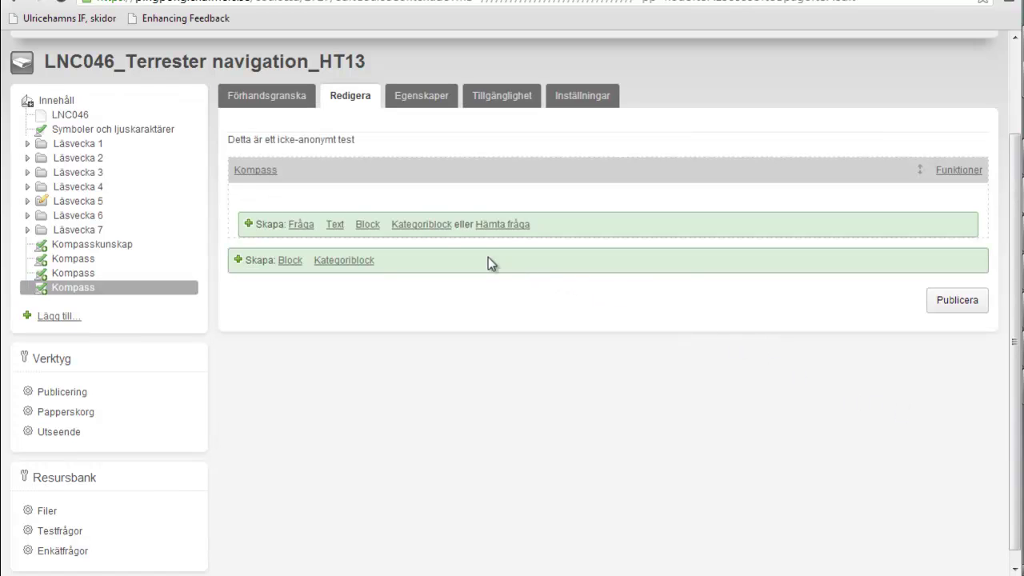
- Add a category block named kompasskunskap inside the Kompass block, drawing questions from the category kompasskunskap
click(428, 229)
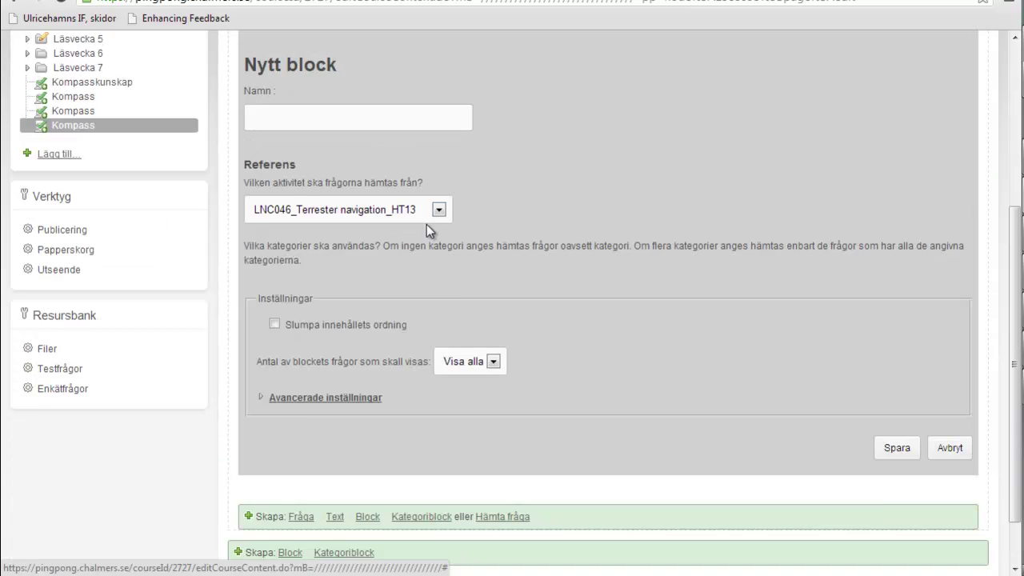
text(k)
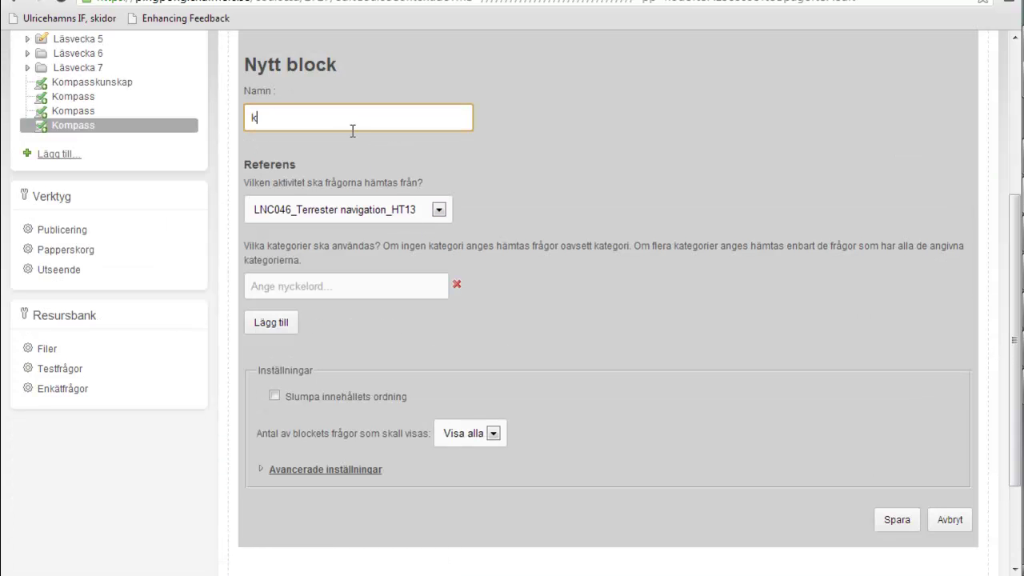
text(ompasskunskap)
click(342, 284)
text(kompa)
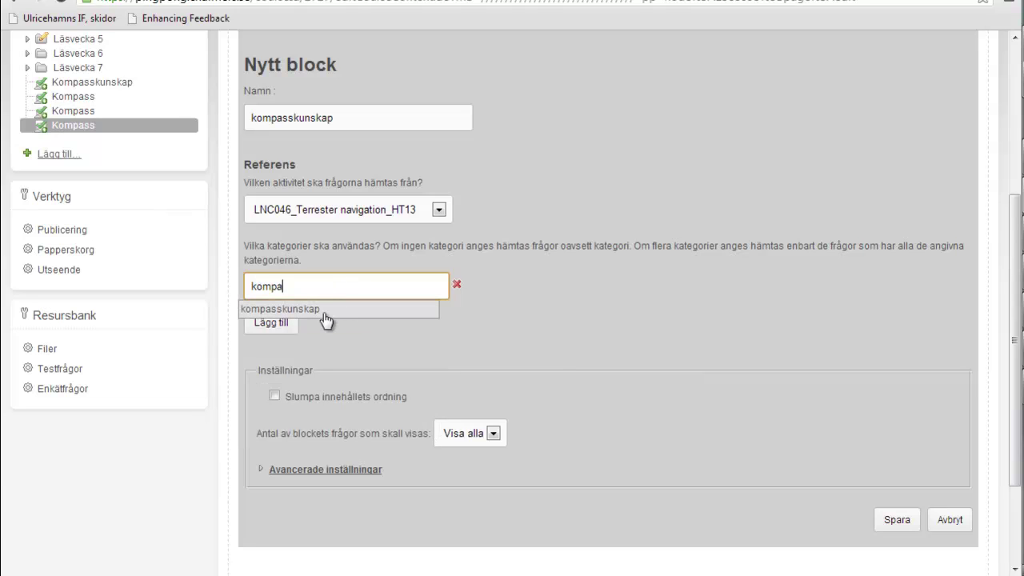
click(320, 311)
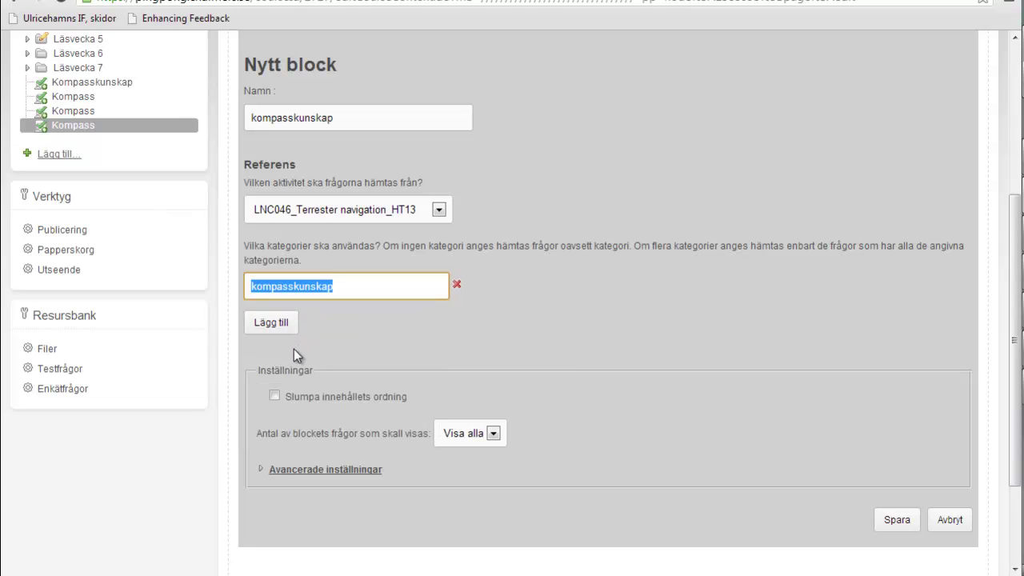
- Randomise the kompasskunskap block's content order, keep all its questions shown (Visa alla), and save the block
click(276, 396)
click(488, 433)
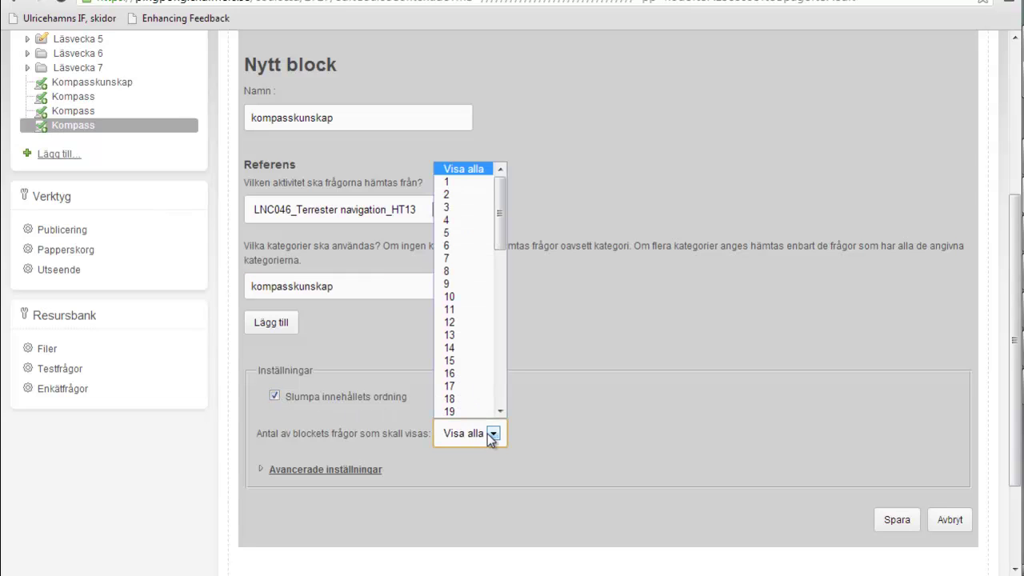
click(489, 433)
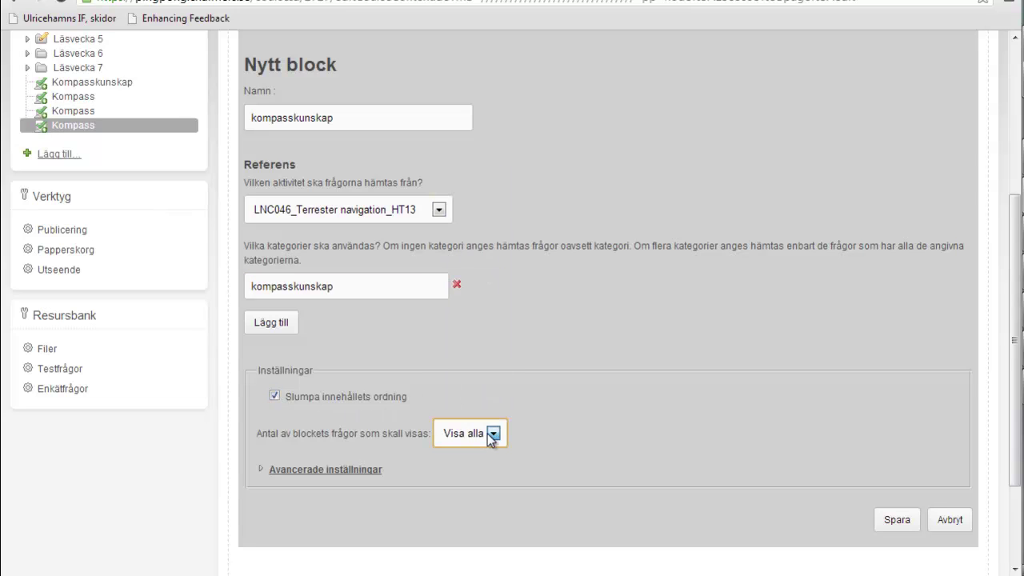
click(895, 520)
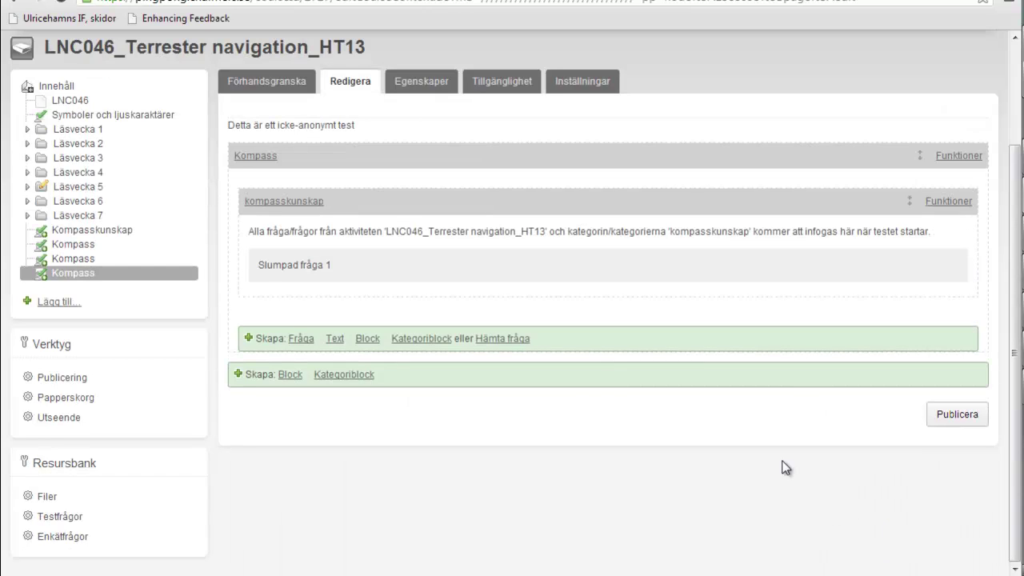
- Add a second category block named Kompassrättning inside the Kompass block, drawing questions from the category Terrester kursrättning
click(433, 341)
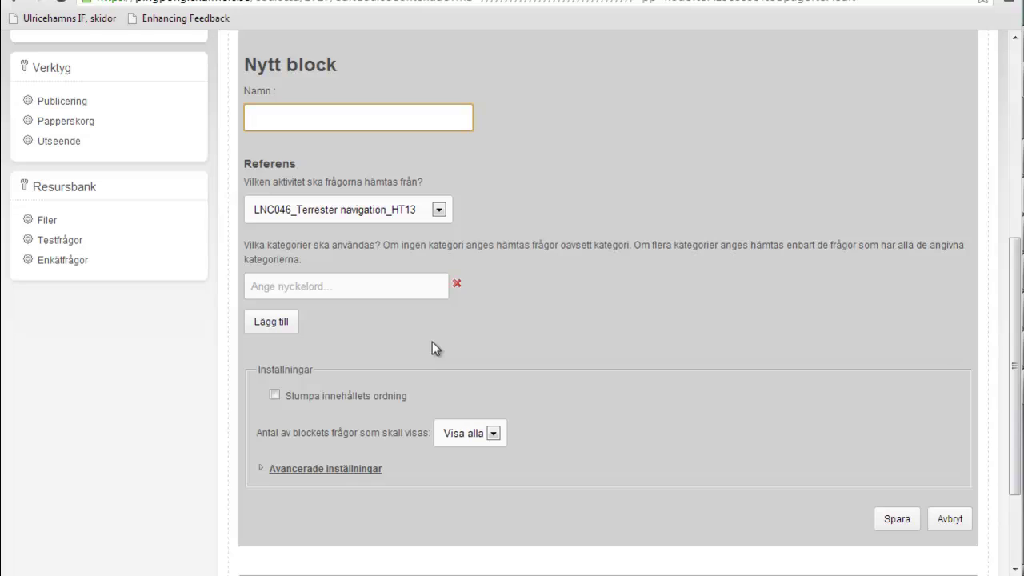
text(Kompassrättning)
click(349, 284)
text(te)
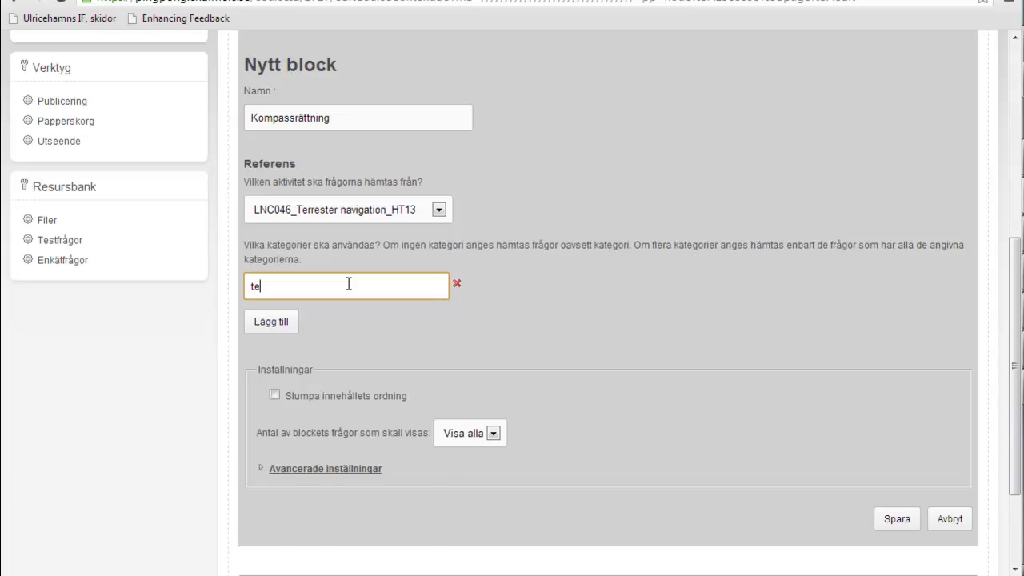
text(rres)
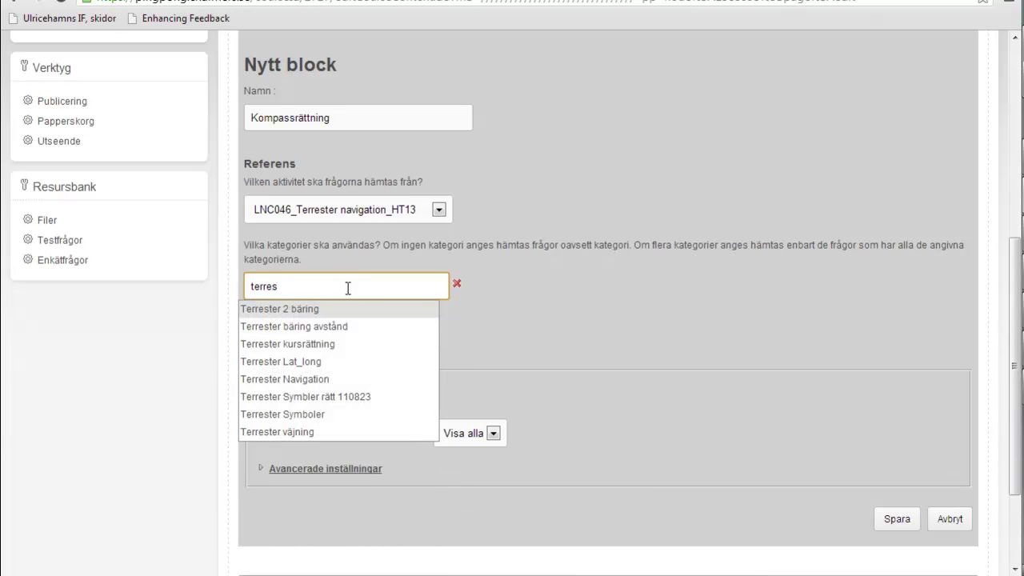
click(330, 344)
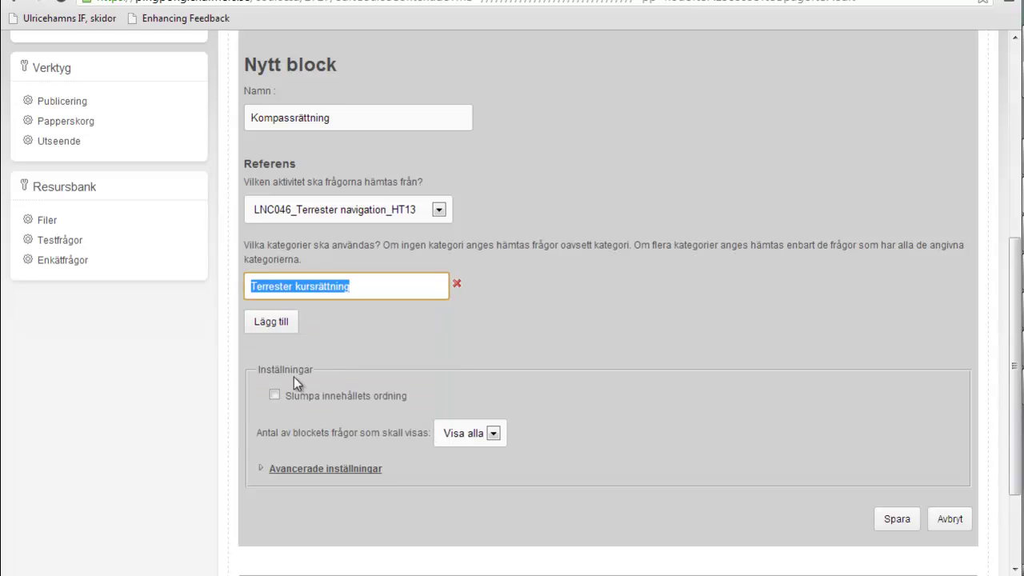
- Randomise the Kompassrättning block's content order, limit it to 2 displayed questions, and save the block
click(279, 395)
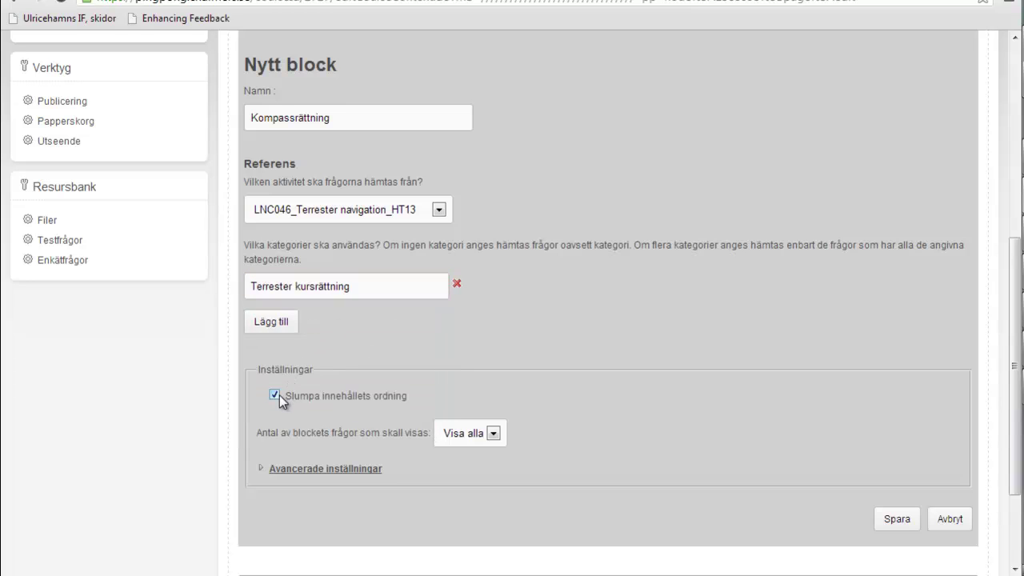
click(492, 433)
click(450, 195)
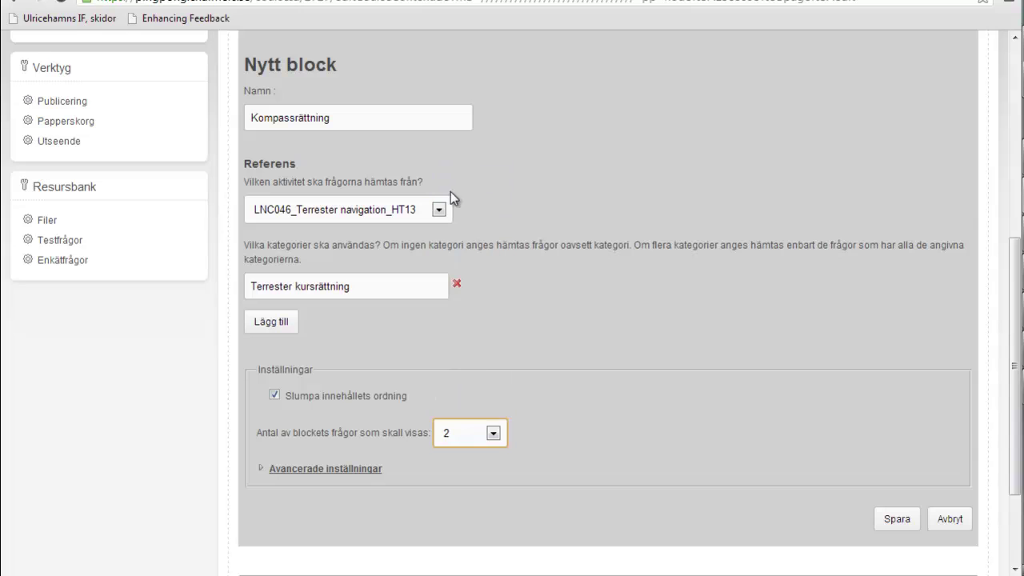
click(897, 519)
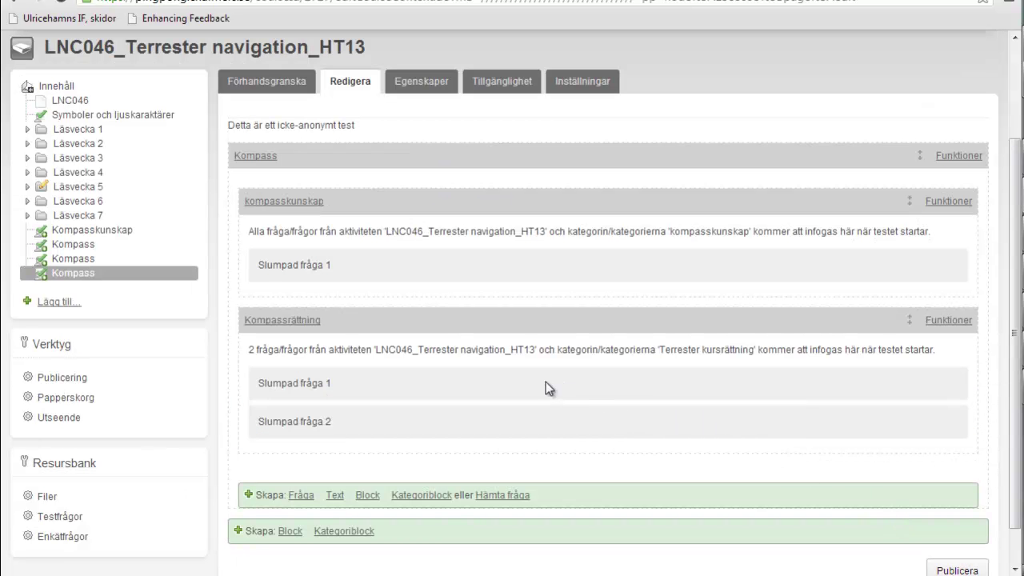
- Review the Kompass test's properties (Egenskaper) and its visibility and availability options (Tillgänglighet)
scroll(545, 381, down, 1)
scroll(545, 381, up, 2)
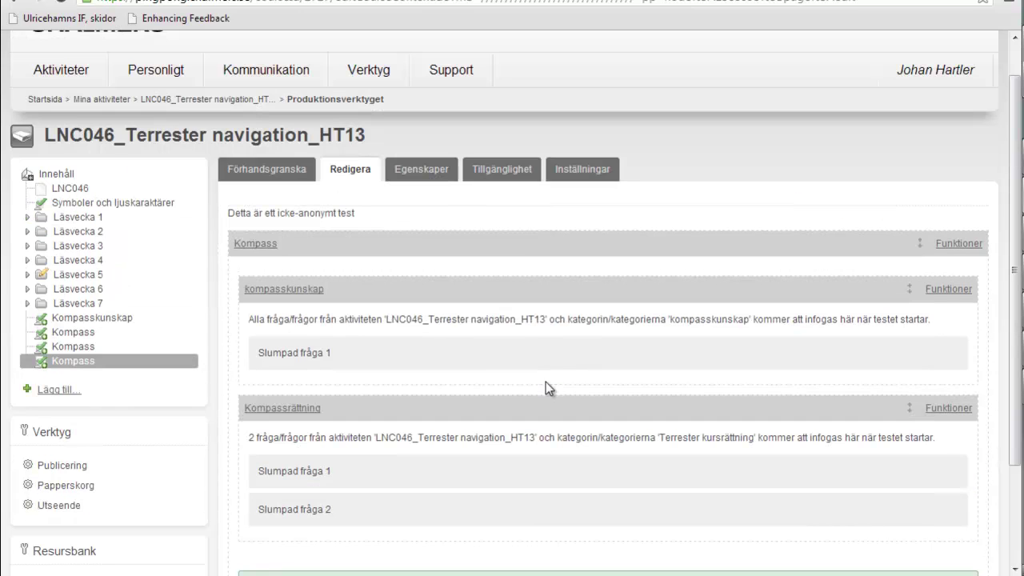
click(416, 178)
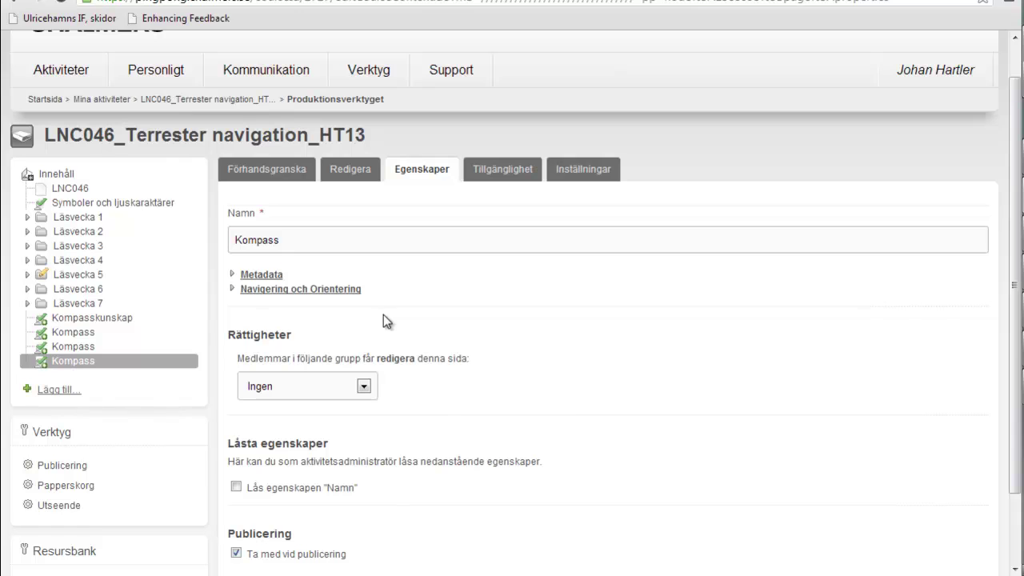
scroll(383, 320, down, 2)
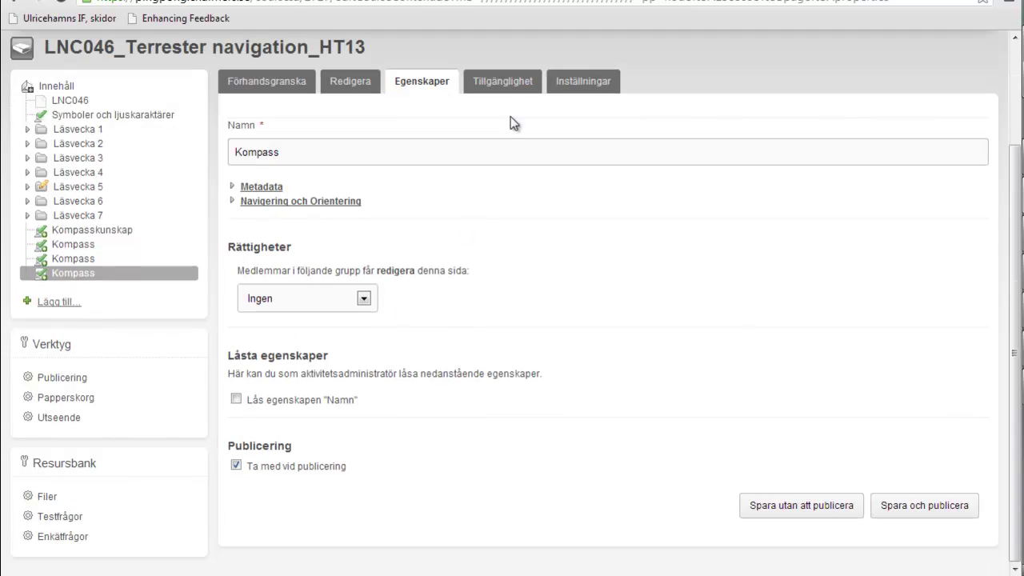
click(510, 86)
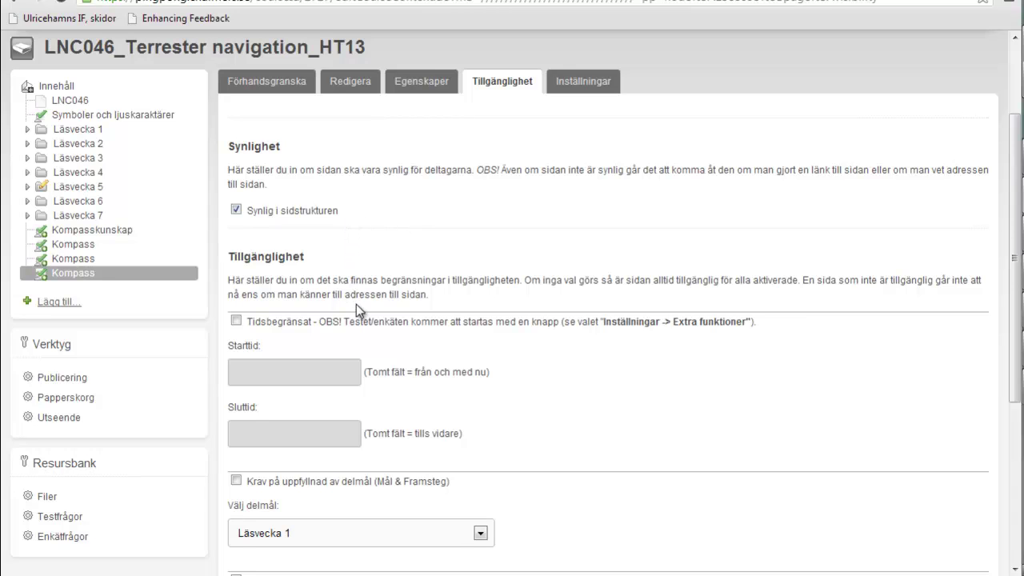
scroll(379, 371, down, 3)
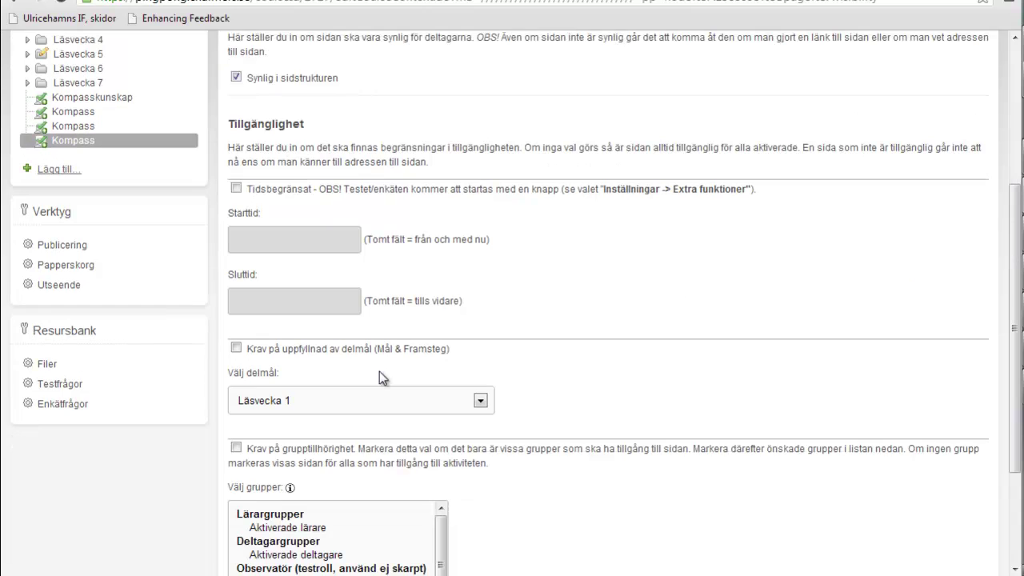
scroll(379, 378, down, 3)
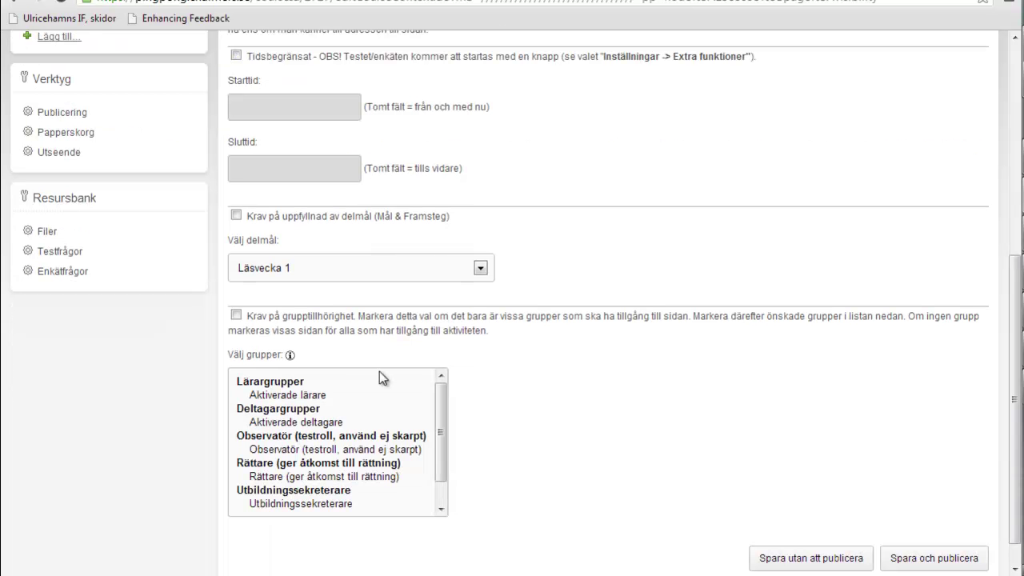
scroll(380, 371, up, 6)
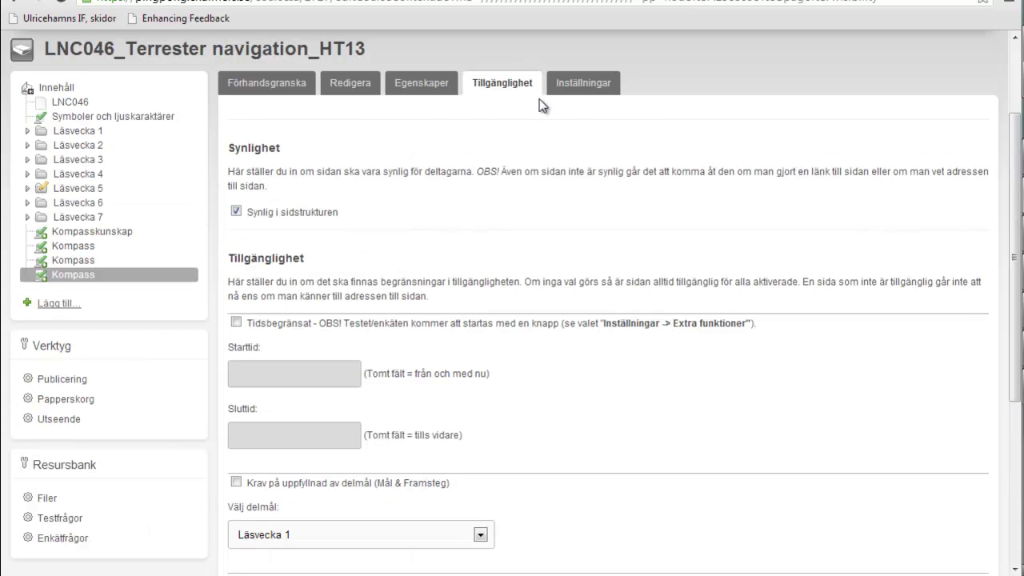
- Review the Kompass test's settings for navigation, page breaks, time limits, result display, attempts and assessments
click(565, 89)
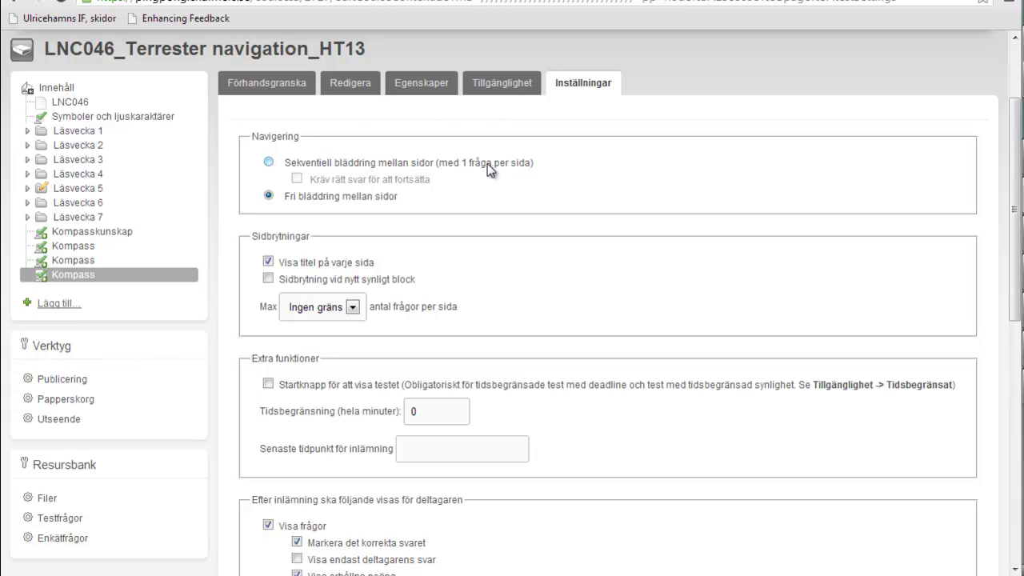
scroll(488, 163, down, 2)
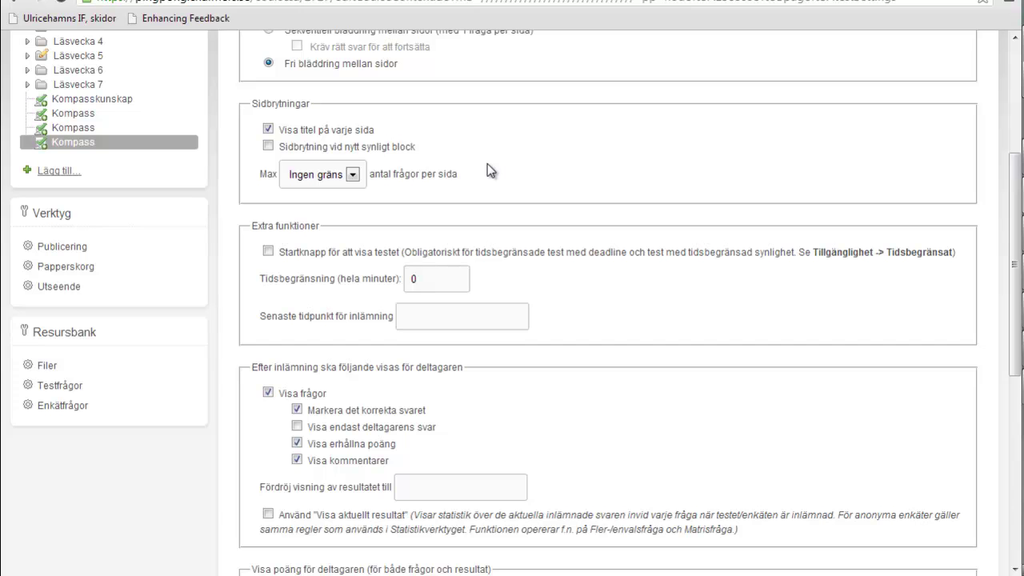
scroll(487, 164, down, 2)
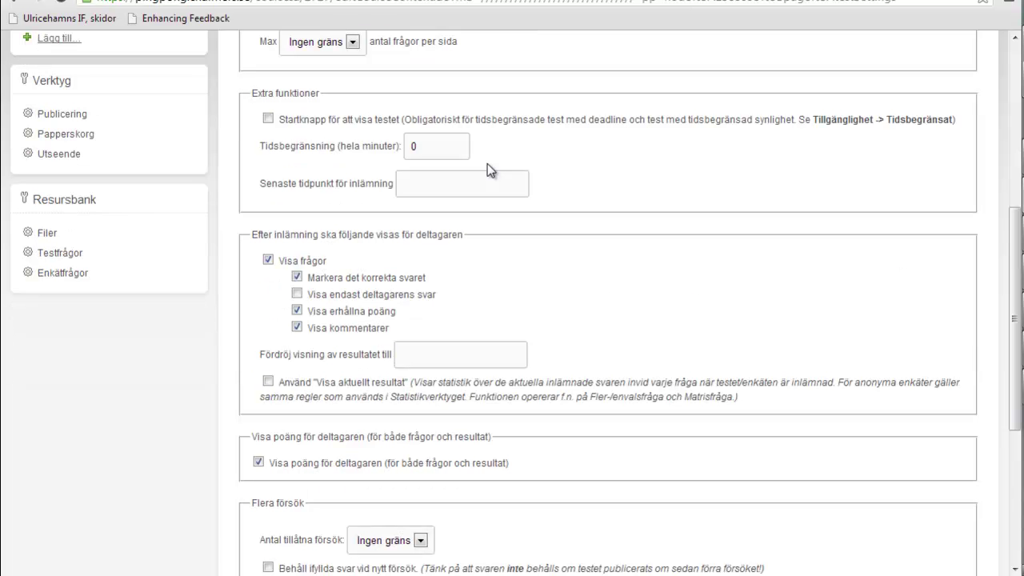
scroll(488, 164, down, 2)
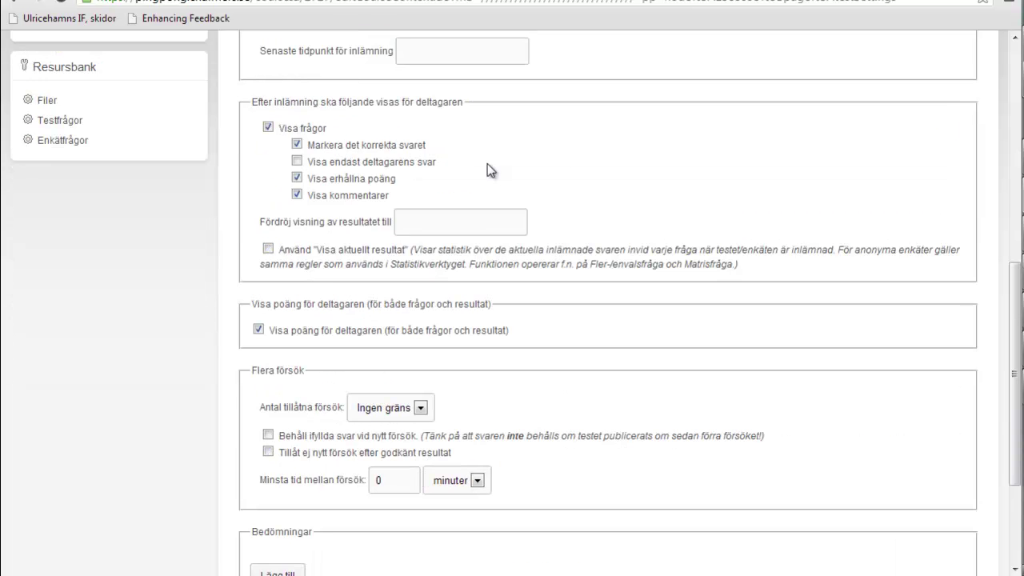
scroll(487, 163, down, 2)
scroll(487, 169, down, 1)
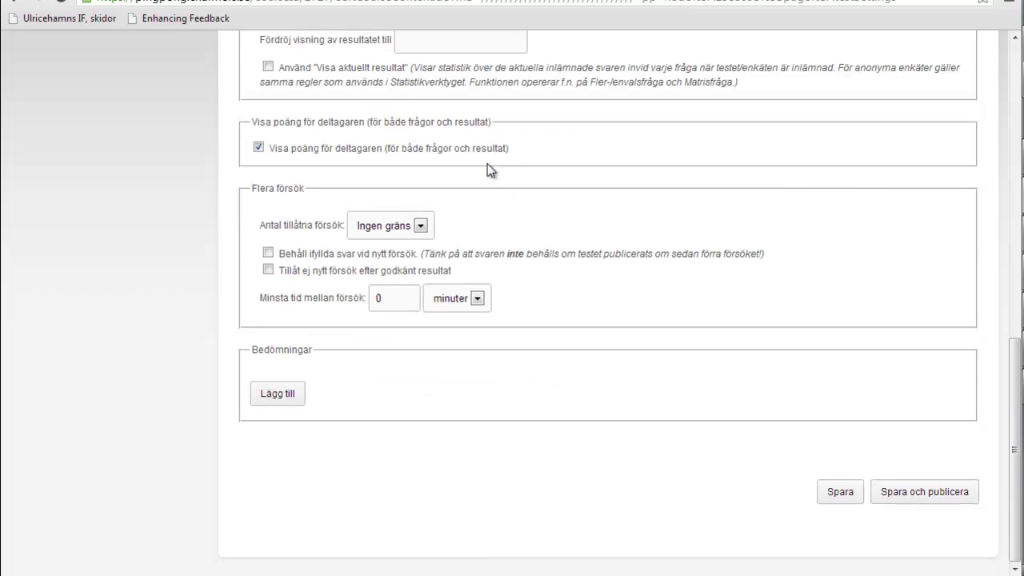
scroll(487, 163, up, 8)
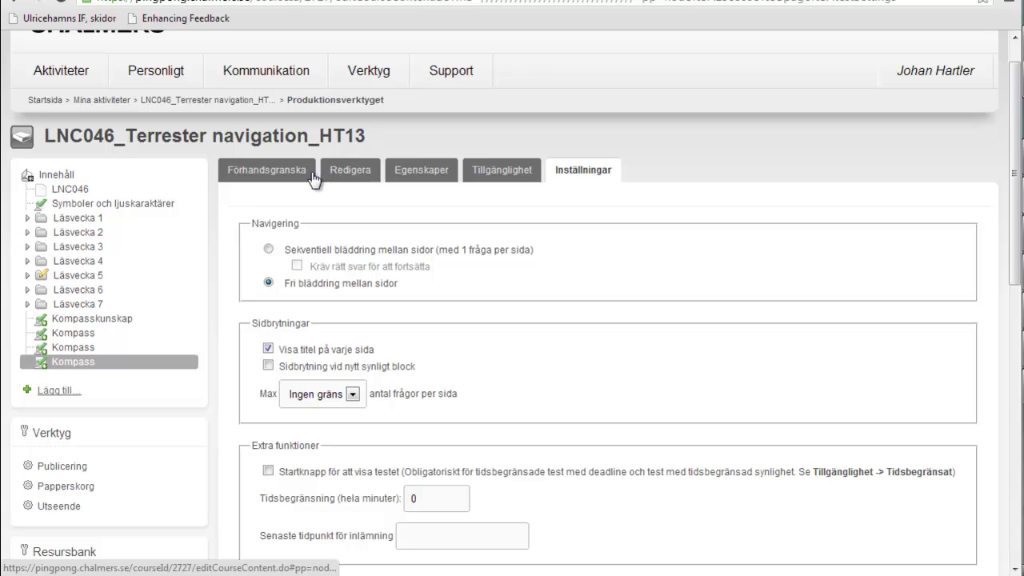
- Preview the Kompass test and look through all of its questions and marked correct answers
click(278, 176)
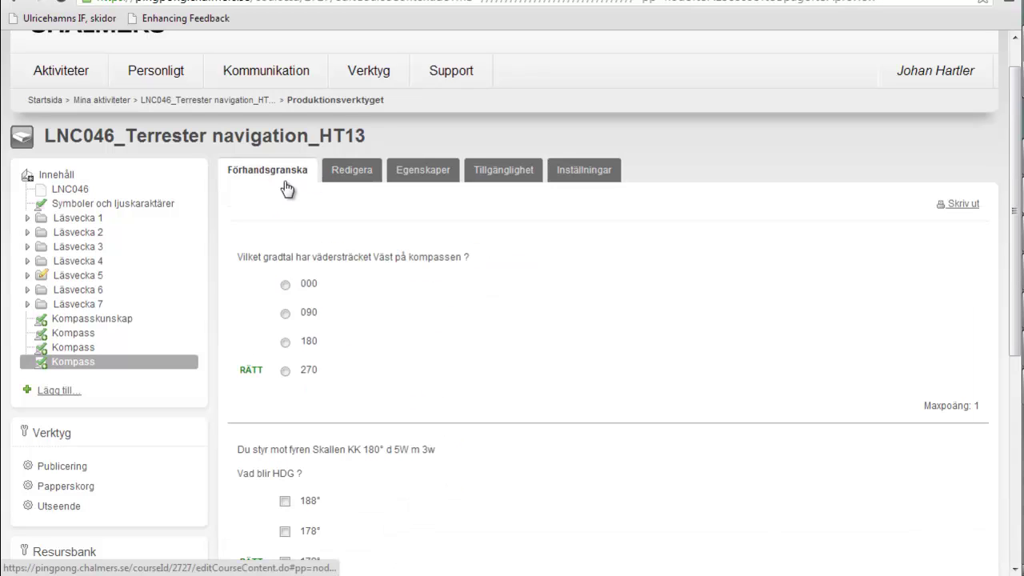
scroll(458, 297, down, 3)
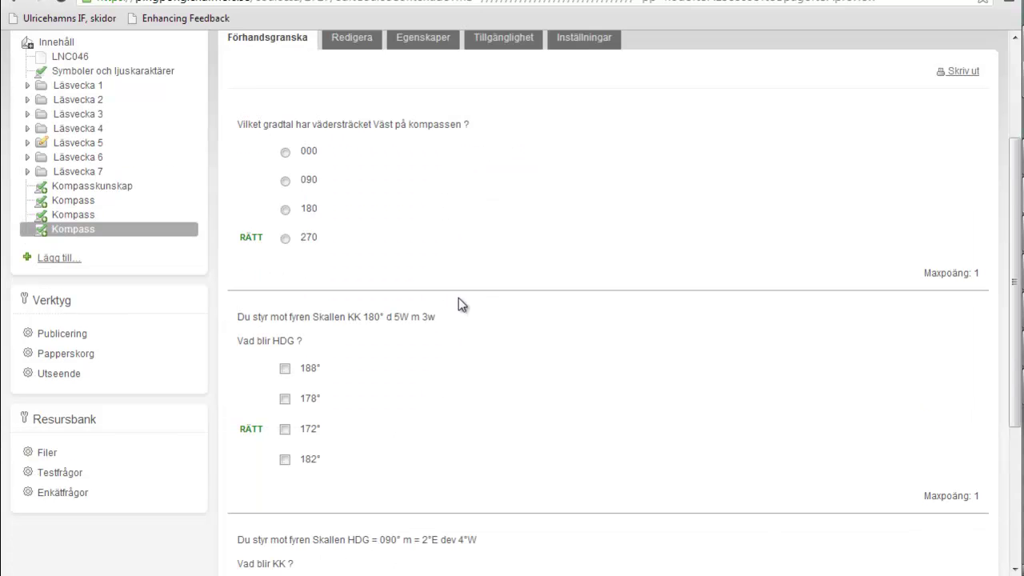
scroll(459, 304, down, 2)
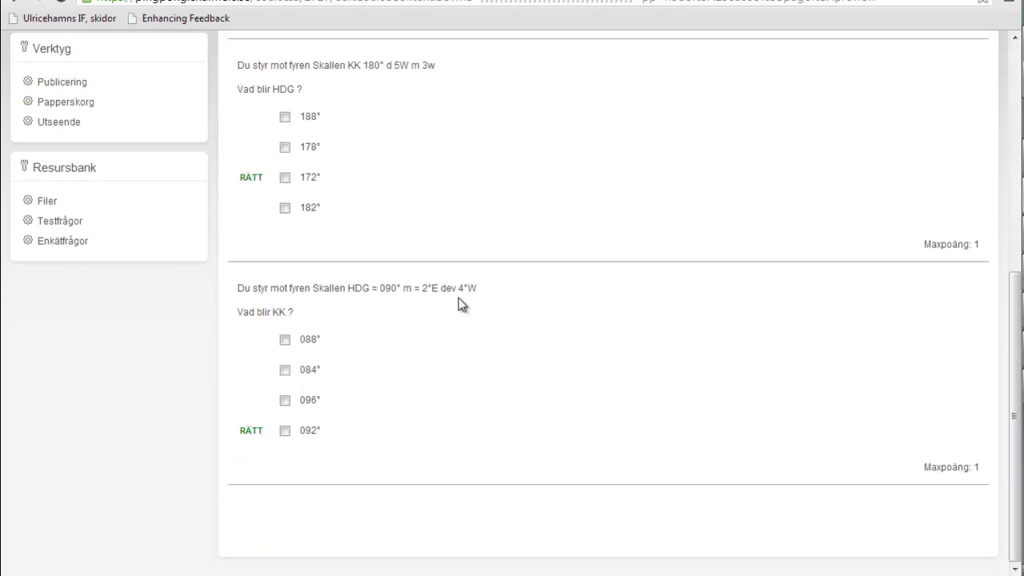
scroll(459, 297, up, 5)
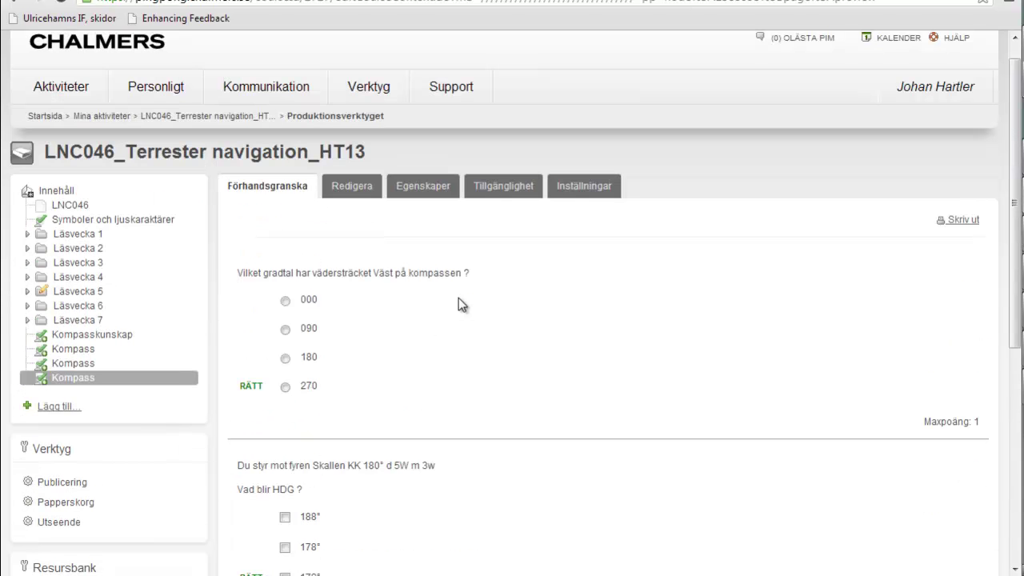
- Save the Kompass test's settings and publish the test from the course's content tree
click(564, 191)
scroll(563, 320, down, 10)
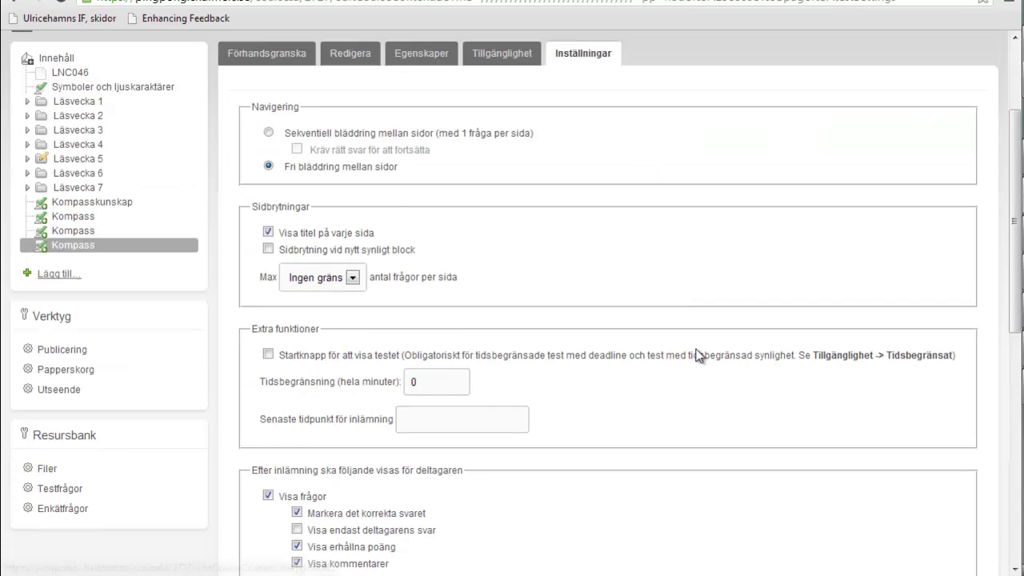
click(840, 492)
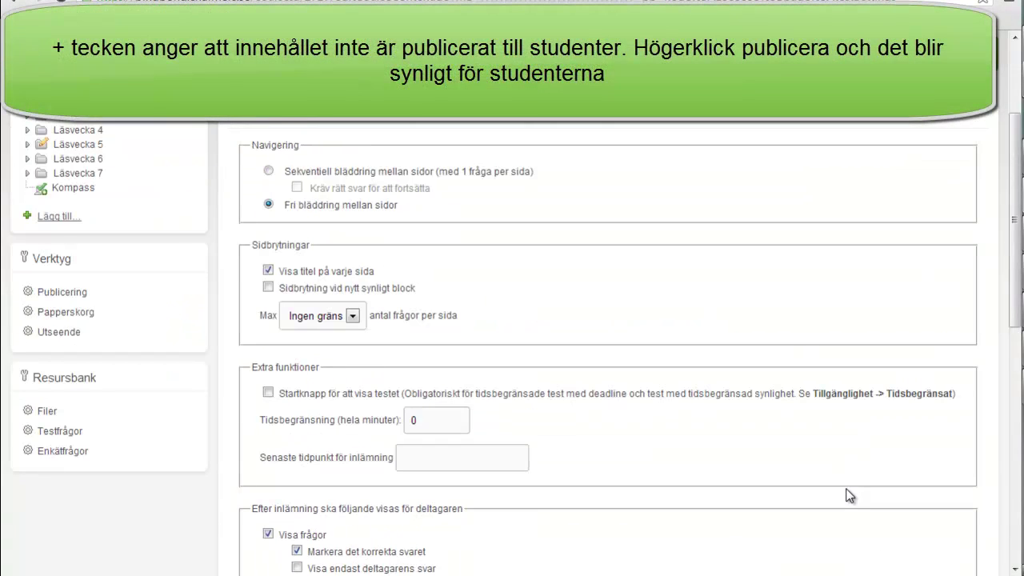
right_click(68, 190)
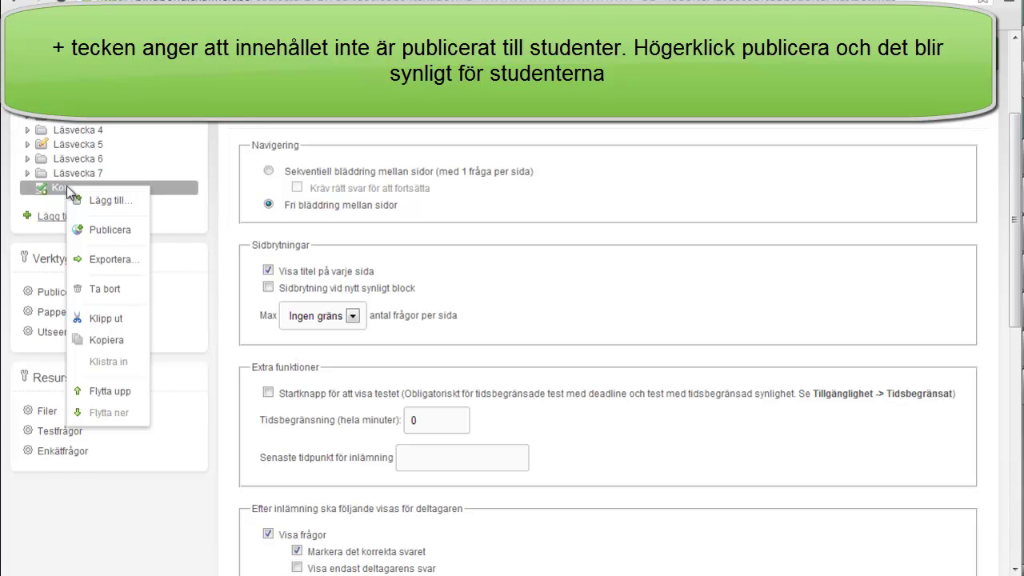
click(104, 229)
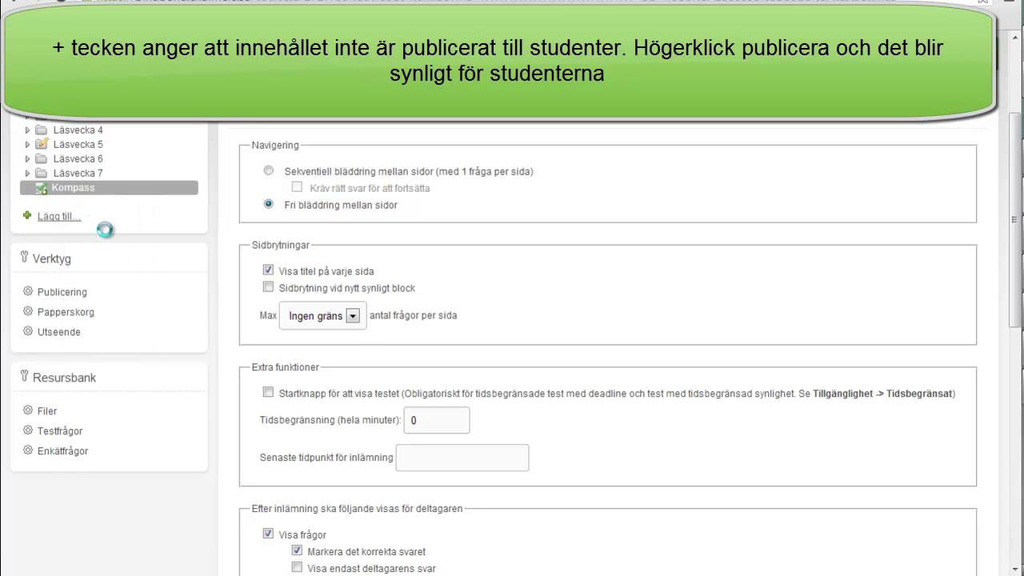